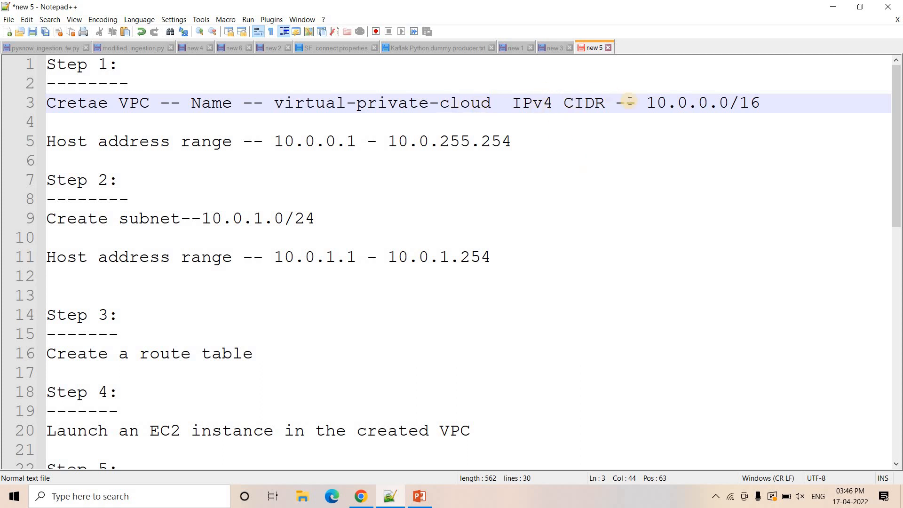
- Examine the IPv4 CIDR in the Step 1 notes, looking at its network address, prefix length and individual octets
{"action": "left_click_drag", "start_coordinate": [646, 103], "coordinate": [772, 101]}
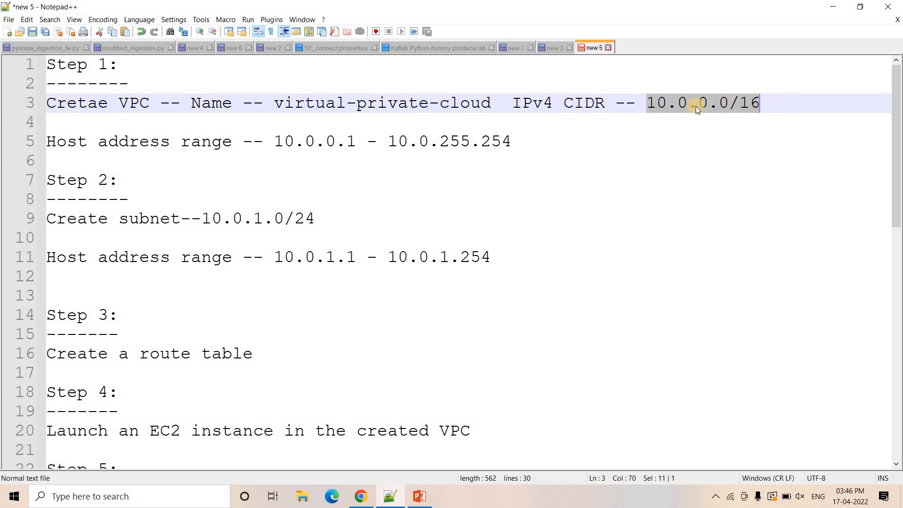
{"action": "left_click", "coordinate": [769, 102]}
{"action": "double_click", "coordinate": [769, 101]}
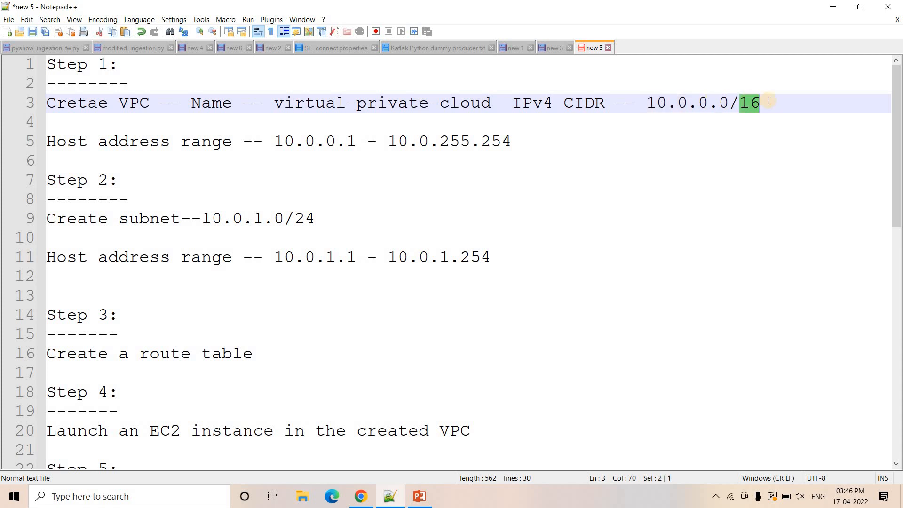
{"action": "left_click_drag", "start_coordinate": [649, 103], "coordinate": [724, 105]}
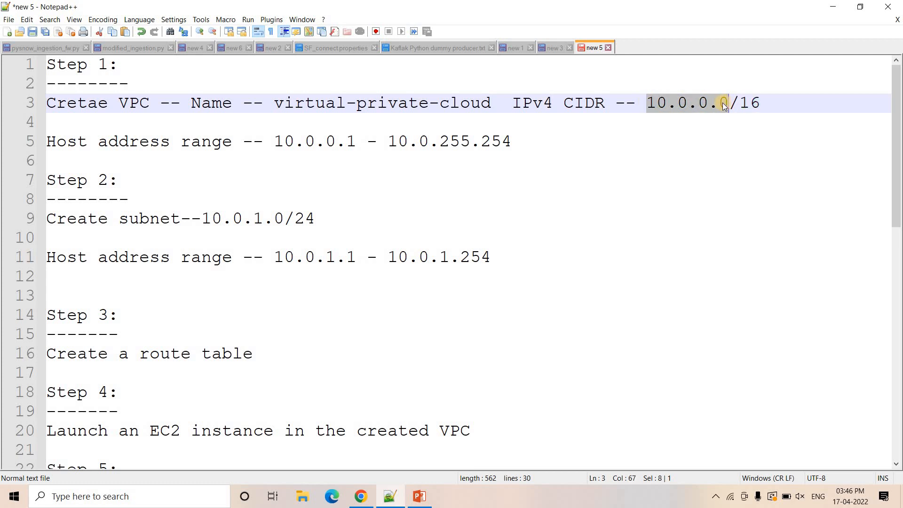
{"action": "left_click", "coordinate": [766, 104]}
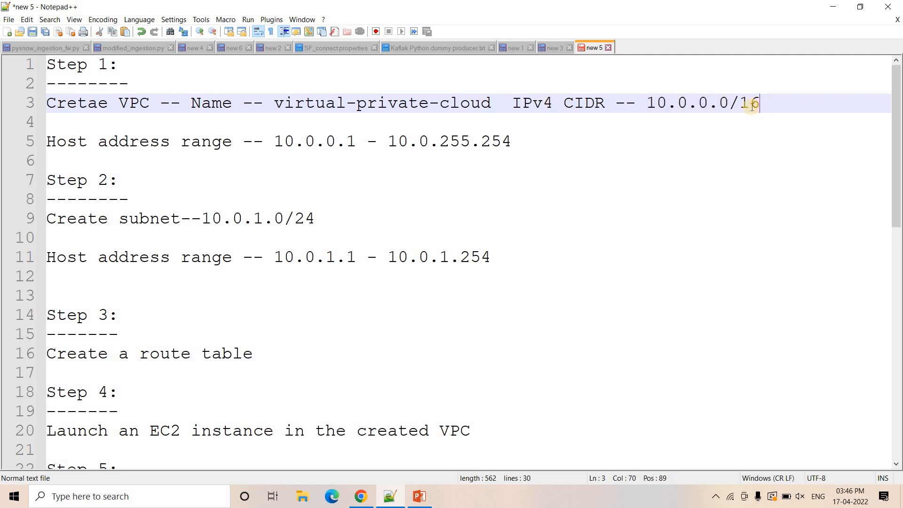
{"action": "left_click_drag", "start_coordinate": [729, 102], "coordinate": [777, 102]}
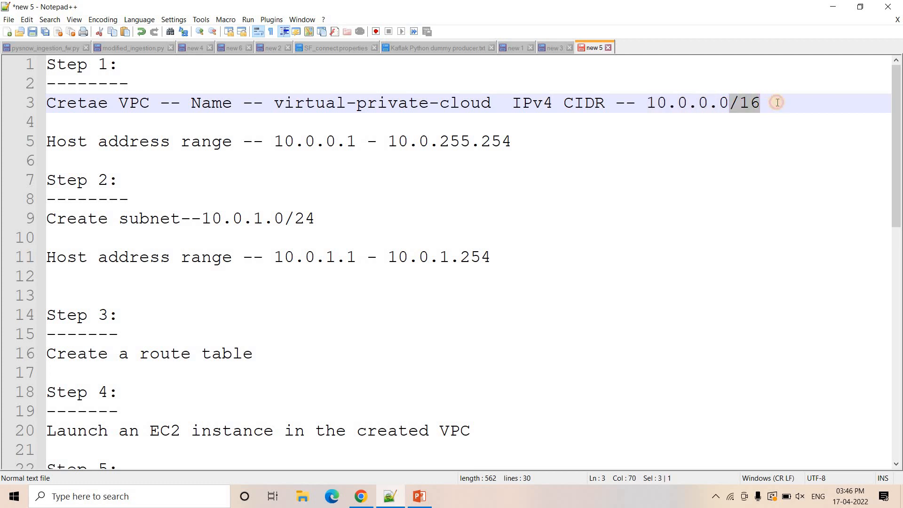
{"action": "left_click_drag", "start_coordinate": [638, 103], "coordinate": [690, 104]}
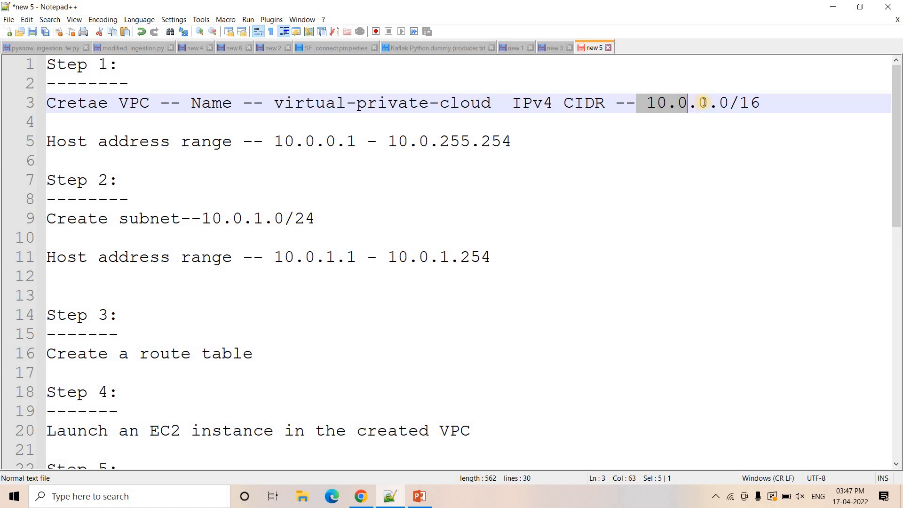
{"action": "left_click_drag", "start_coordinate": [700, 103], "coordinate": [730, 104]}
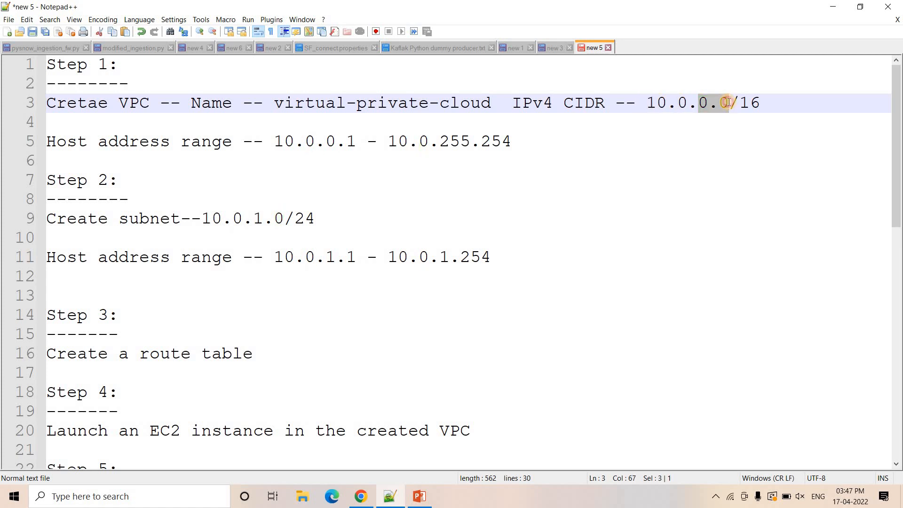
{"action": "left_click", "coordinate": [729, 104]}
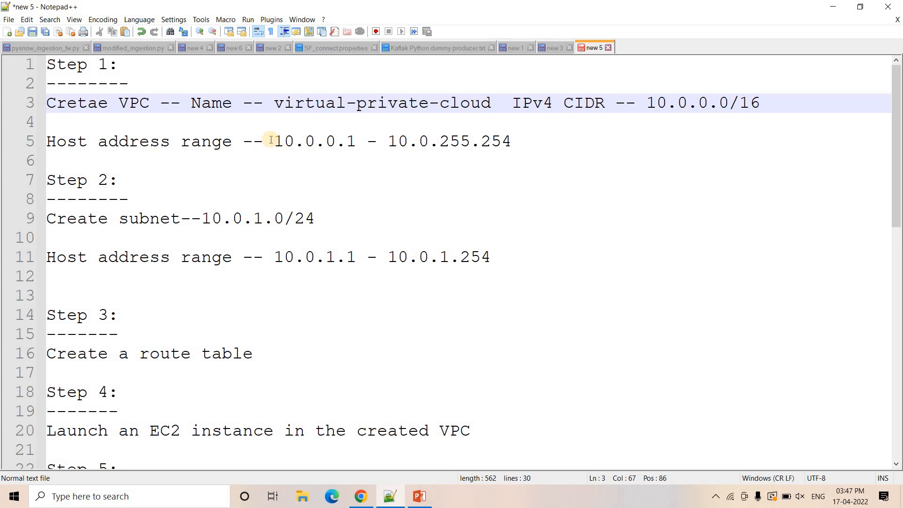
- Examine the start and end addresses of the host address range listed under Step 1
{"action": "left_click_drag", "start_coordinate": [275, 141], "coordinate": [356, 141]}
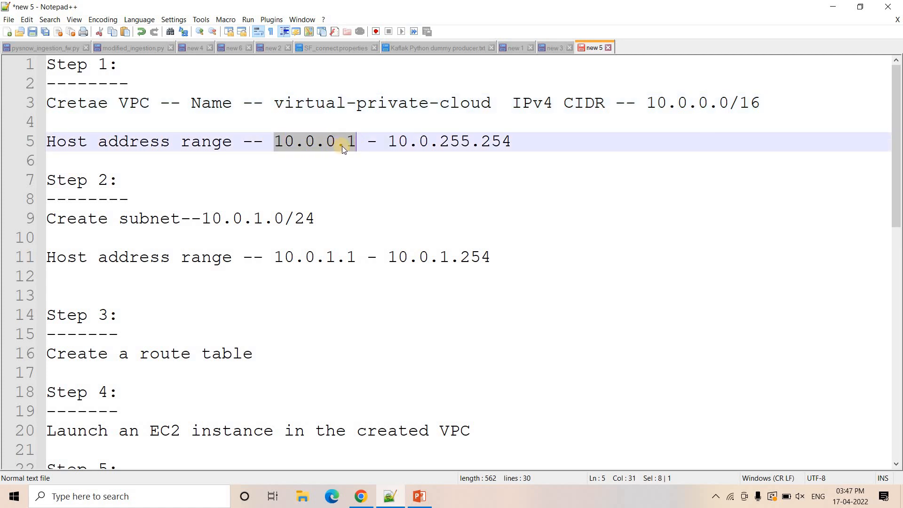
{"action": "left_click", "coordinate": [343, 145]}
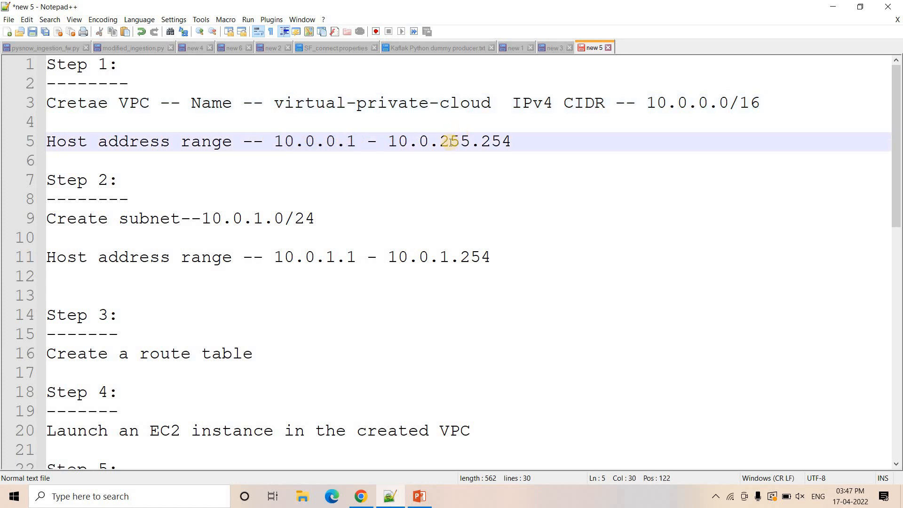
{"action": "left_click_drag", "start_coordinate": [440, 142], "coordinate": [479, 142]}
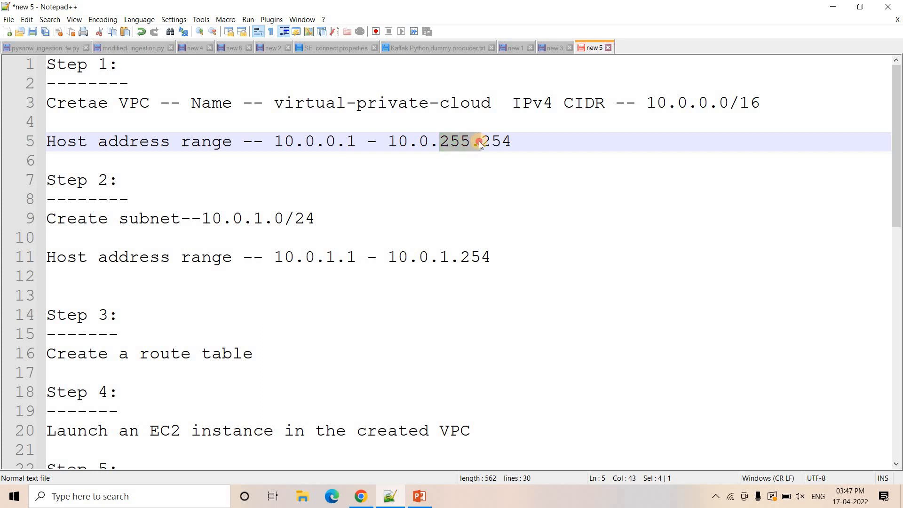
{"action": "left_click", "coordinate": [516, 142]}
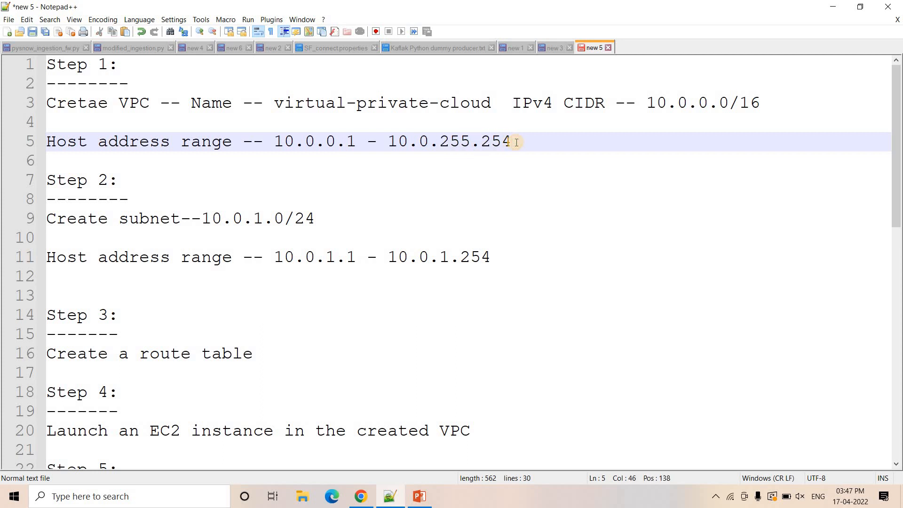
{"action": "left_click_drag", "start_coordinate": [275, 141], "coordinate": [357, 141]}
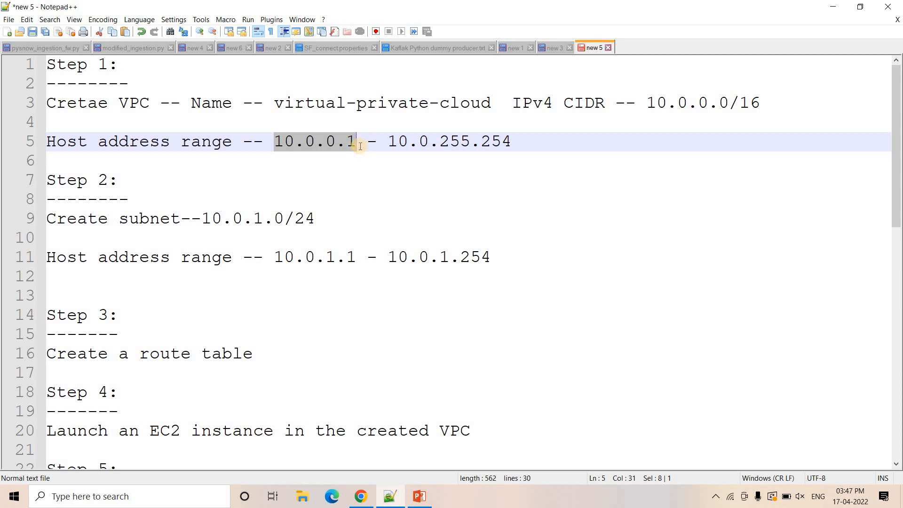
{"action": "left_click", "coordinate": [333, 141]}
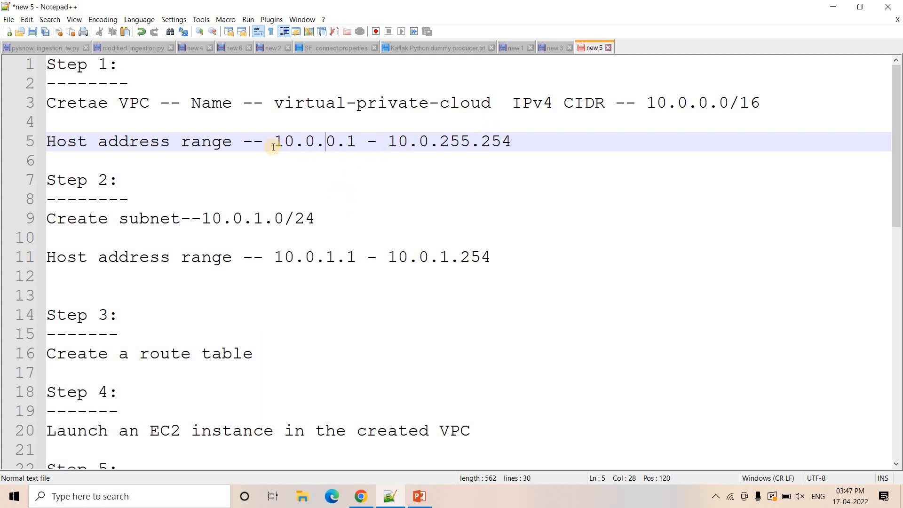
{"action": "left_click_drag", "start_coordinate": [265, 142], "coordinate": [521, 141]}
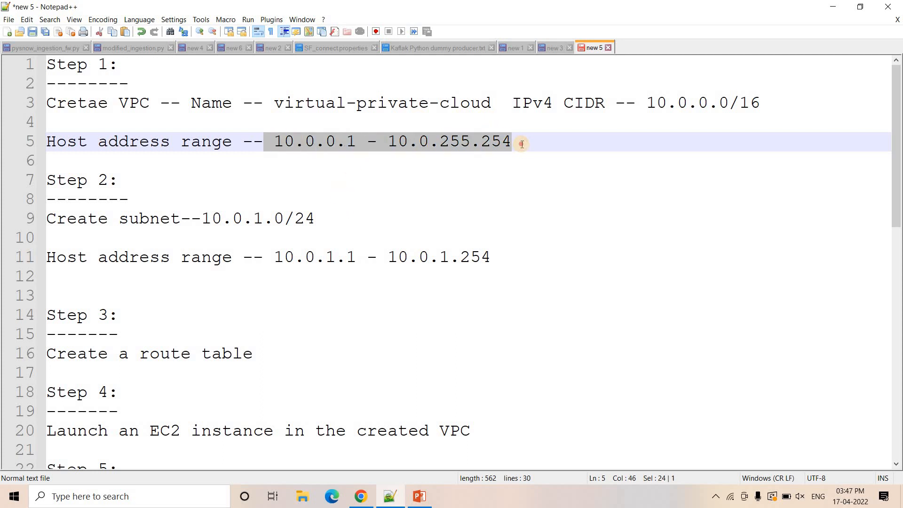
{"action": "key", "text": "Right"}
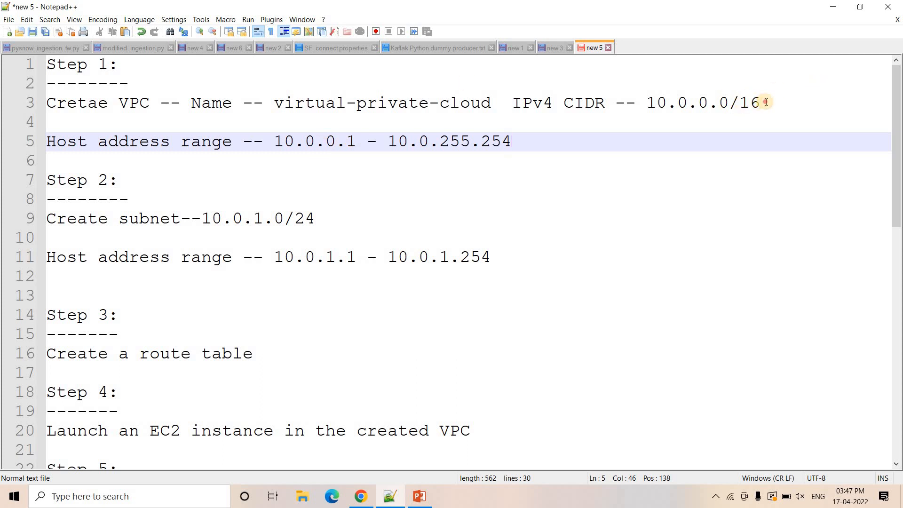
- Compare the fixed and variable octets of the VPC's IPv4 CIDR with the Step 1 host address range
{"action": "left_click_drag", "start_coordinate": [730, 103], "coordinate": [769, 102]}
{"action": "left_click_drag", "start_coordinate": [648, 103], "coordinate": [680, 106]}
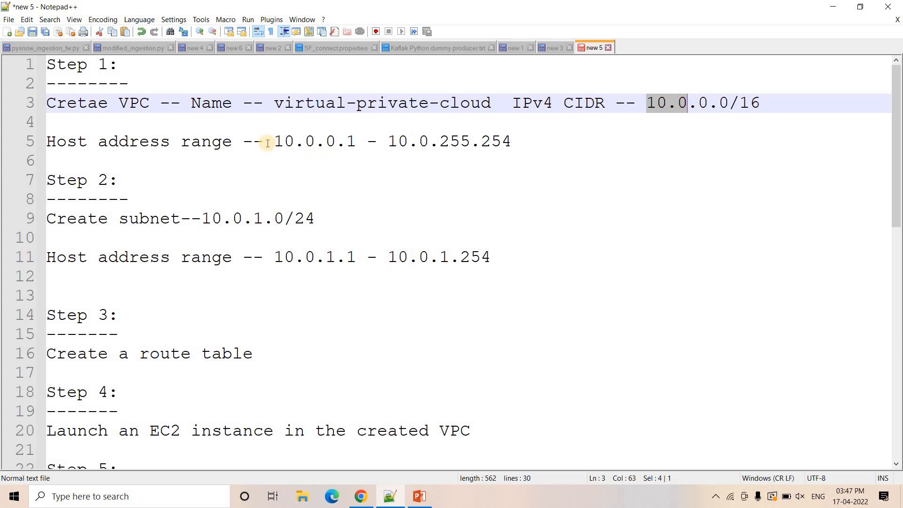
{"action": "left_click_drag", "start_coordinate": [263, 141], "coordinate": [315, 141]}
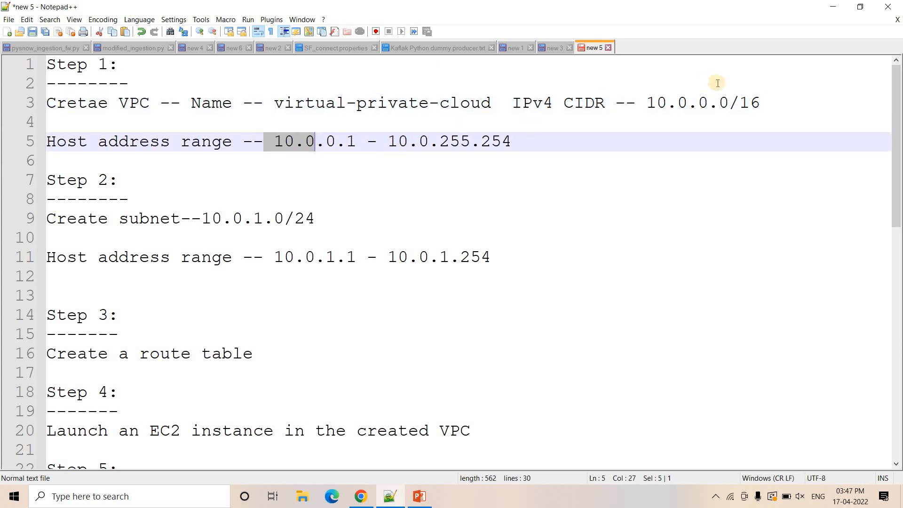
{"action": "left_click_drag", "start_coordinate": [699, 102], "coordinate": [729, 99]}
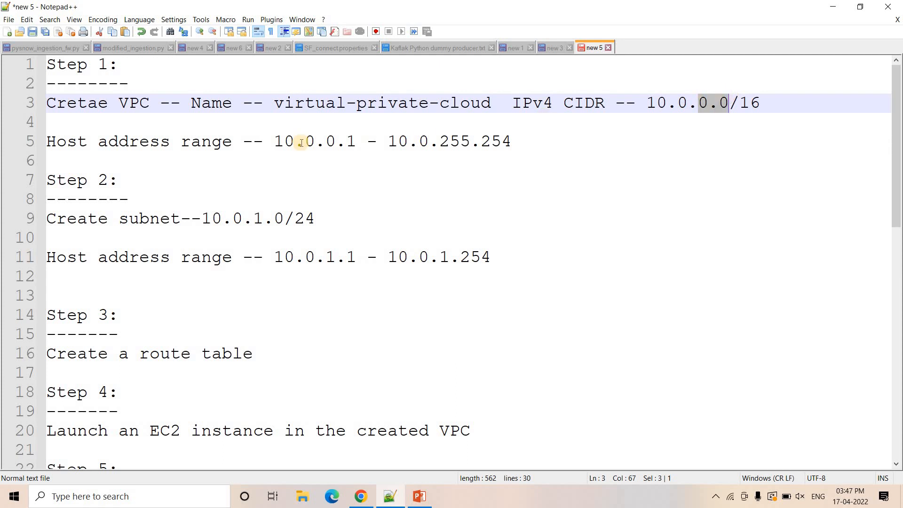
{"action": "left_click", "coordinate": [329, 141]}
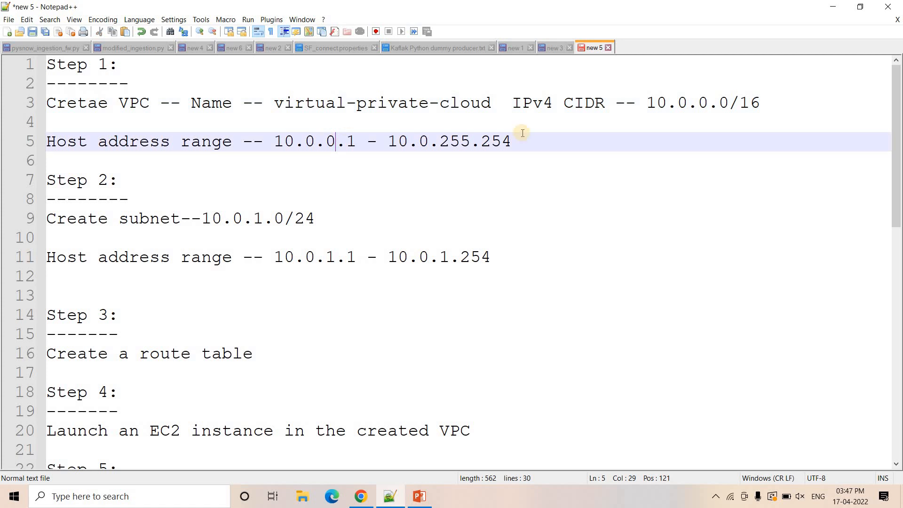
{"action": "double_click", "coordinate": [455, 142]}
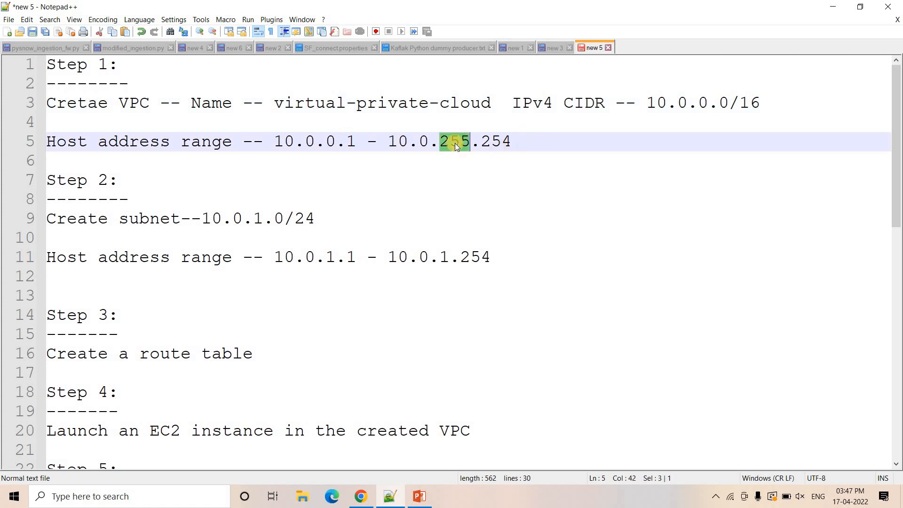
{"action": "left_click", "coordinate": [358, 144]}
{"action": "left_click", "coordinate": [529, 136]}
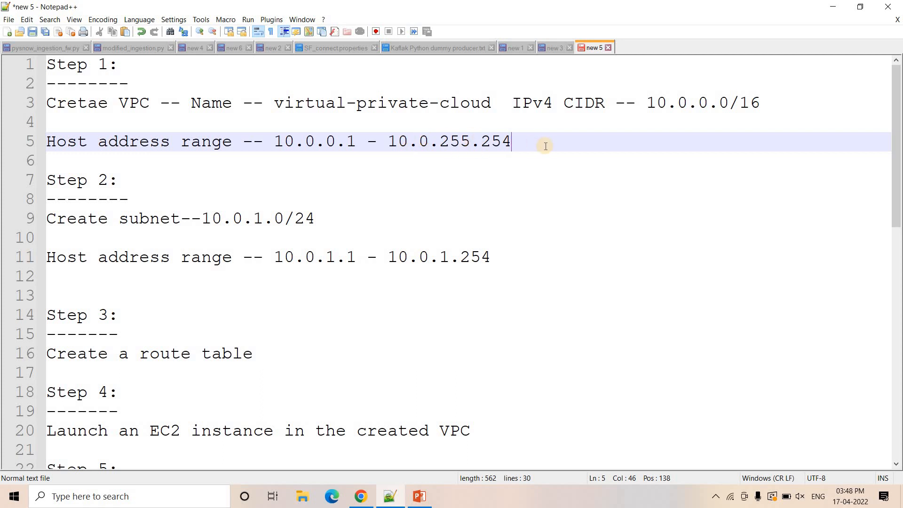
{"action": "left_click_drag", "start_coordinate": [274, 141], "coordinate": [546, 146]}
{"action": "left_click", "coordinate": [319, 139]}
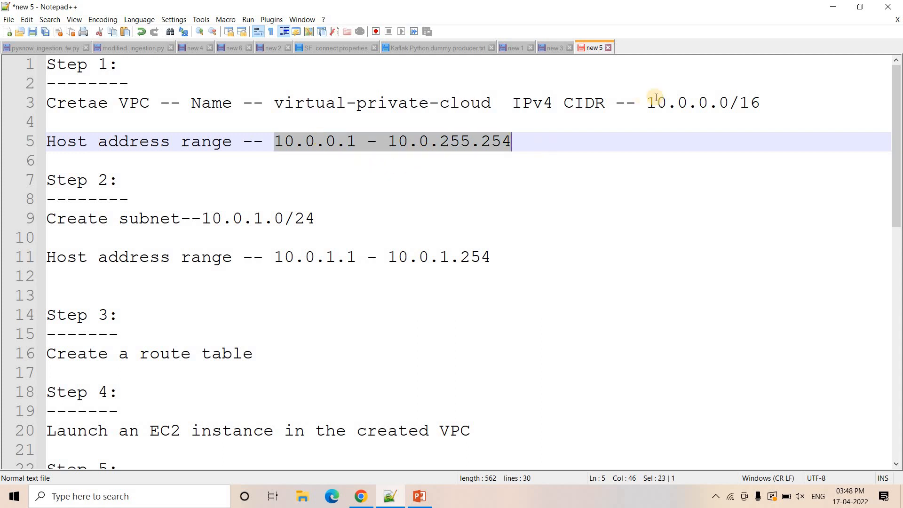
{"action": "left_click_drag", "start_coordinate": [646, 100], "coordinate": [731, 104]}
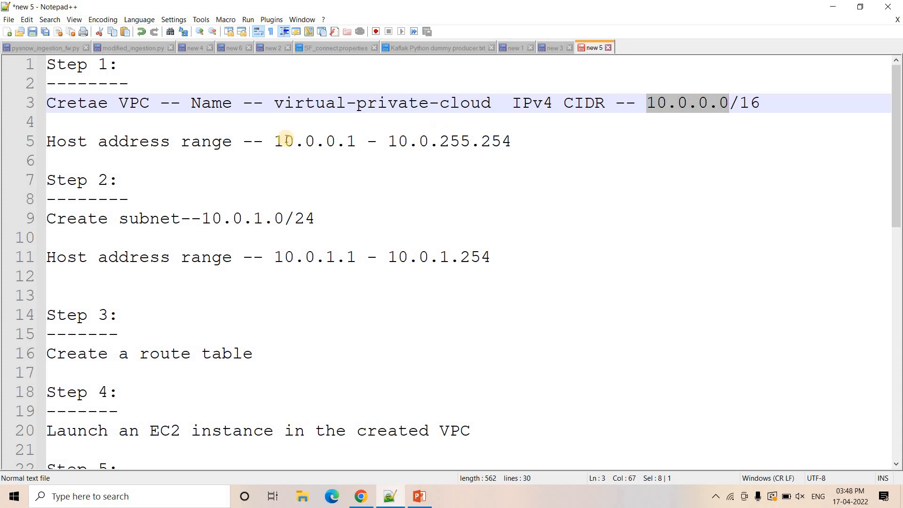
{"action": "left_click_drag", "start_coordinate": [262, 141], "coordinate": [532, 135]}
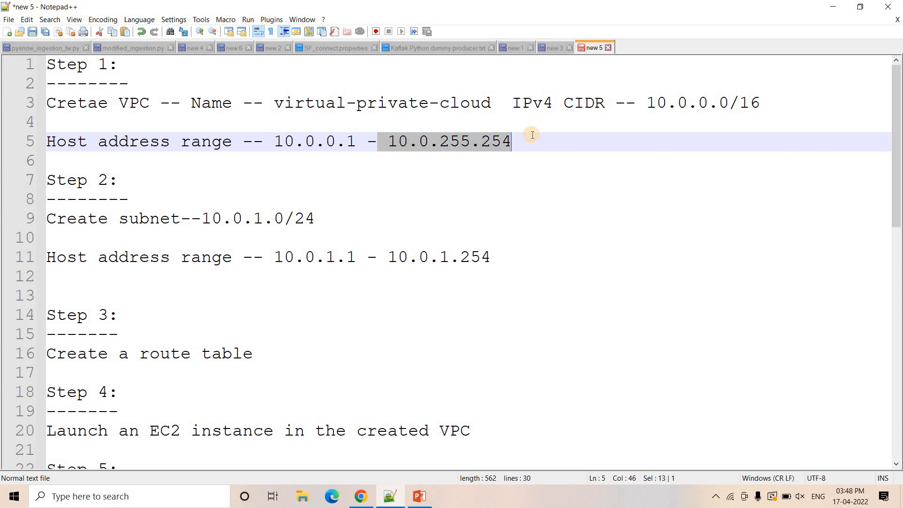
{"action": "left_click", "coordinate": [533, 135]}
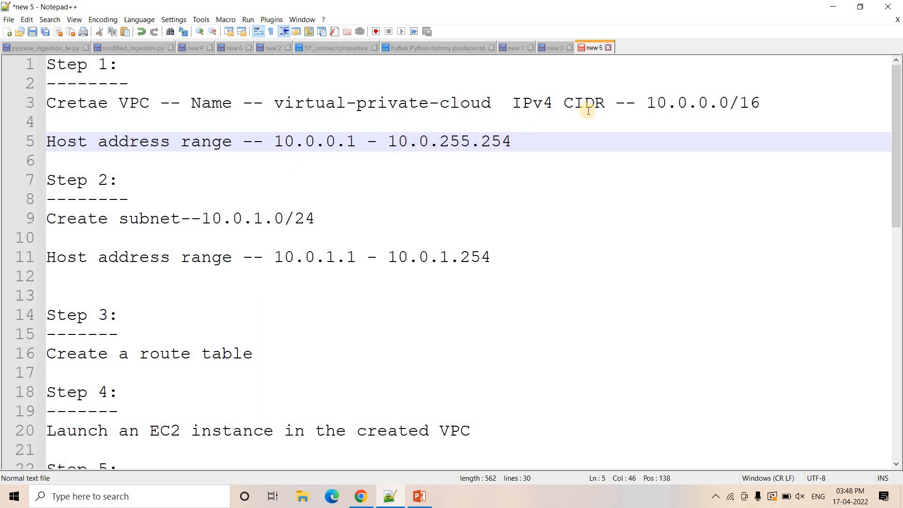
- Switch to the AWS console in Chrome, search for the VPC service and open its list of VPCs
{"action": "left_click", "coordinate": [361, 496]}
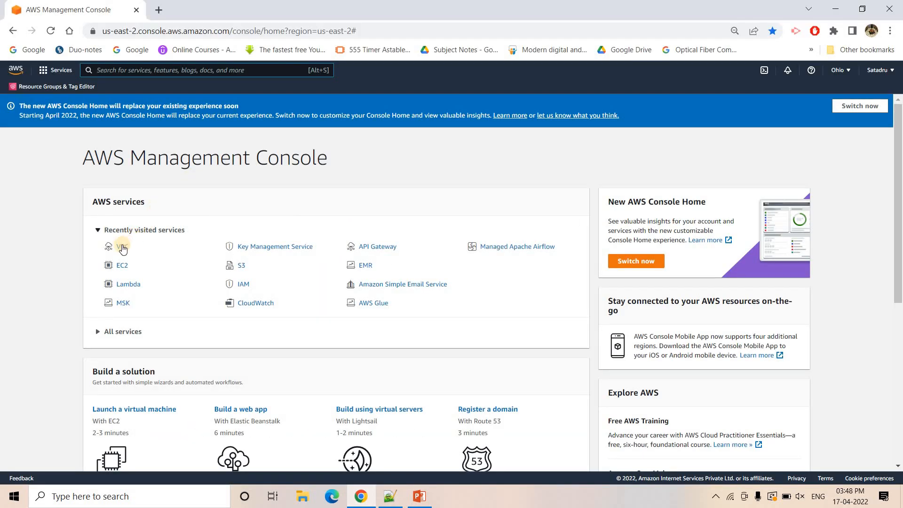
{"action": "left_click", "coordinate": [172, 75]}
{"action": "type", "text": "VPC"}
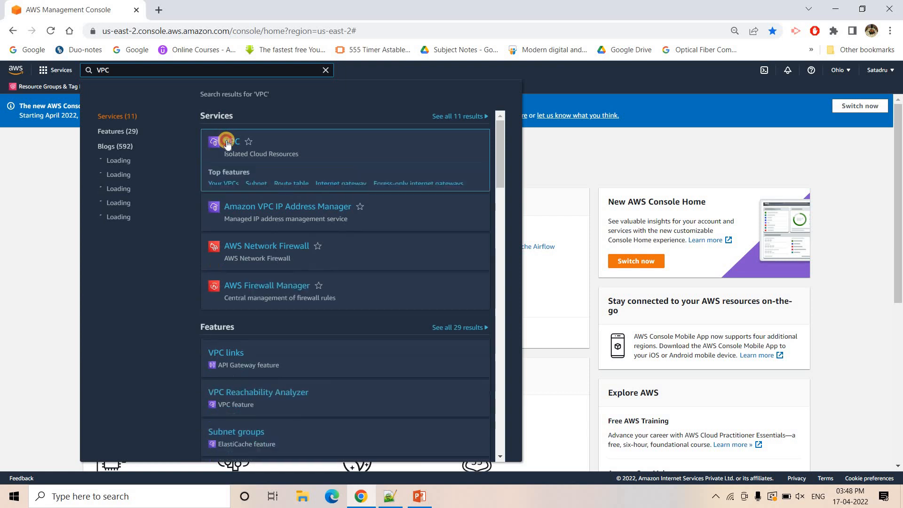
{"action": "left_click", "coordinate": [227, 143]}
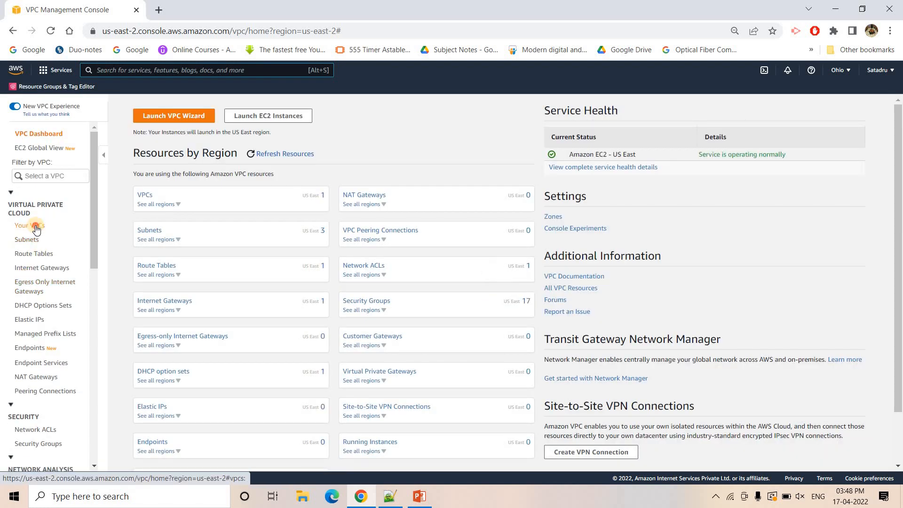
{"action": "left_click", "coordinate": [31, 225]}
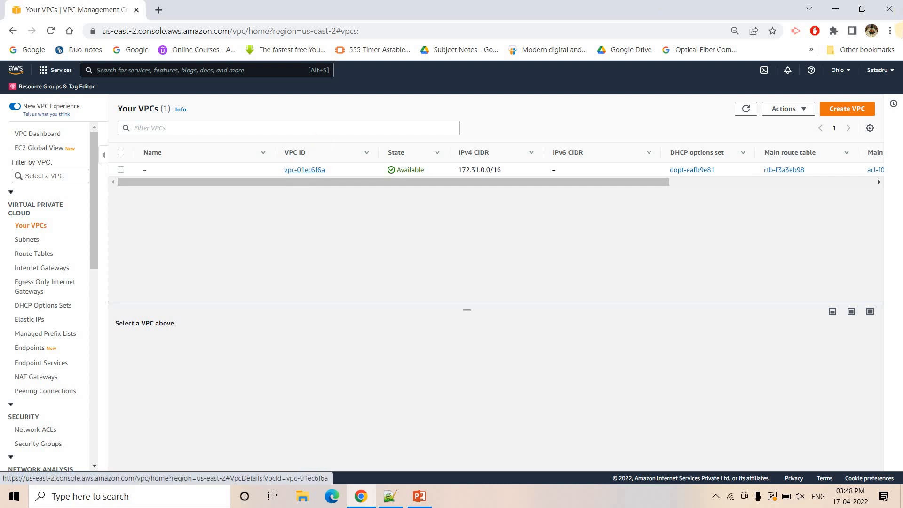
- Start a new VPC with name tag virtual-private-cloud and the IPv4 CIDR 10.0.0.0/16 copied from the Notepad++ notes
{"action": "left_click", "coordinate": [845, 108]}
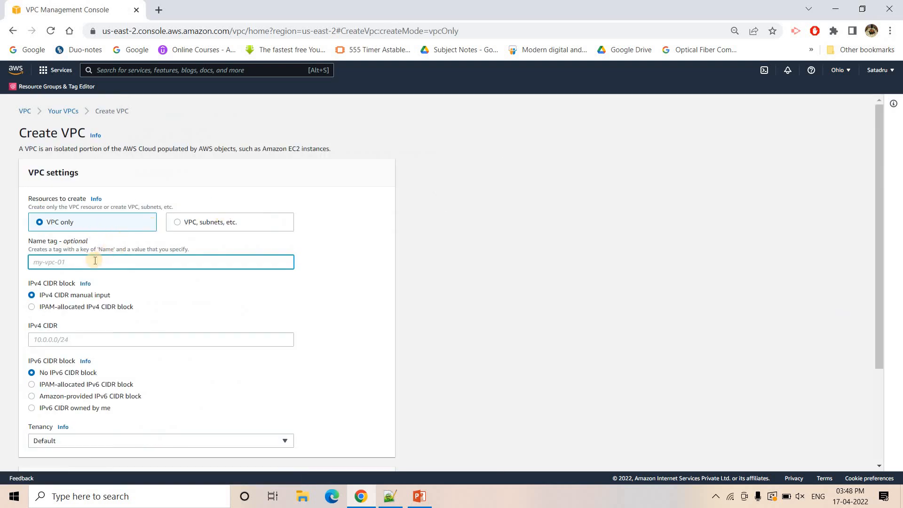
{"action": "type", "text": "virtual-private-cloud"}
{"action": "left_click", "coordinate": [390, 496]}
{"action": "left_click_drag", "start_coordinate": [761, 103], "coordinate": [646, 105]}
{"action": "key", "text": "ctrl+c"}
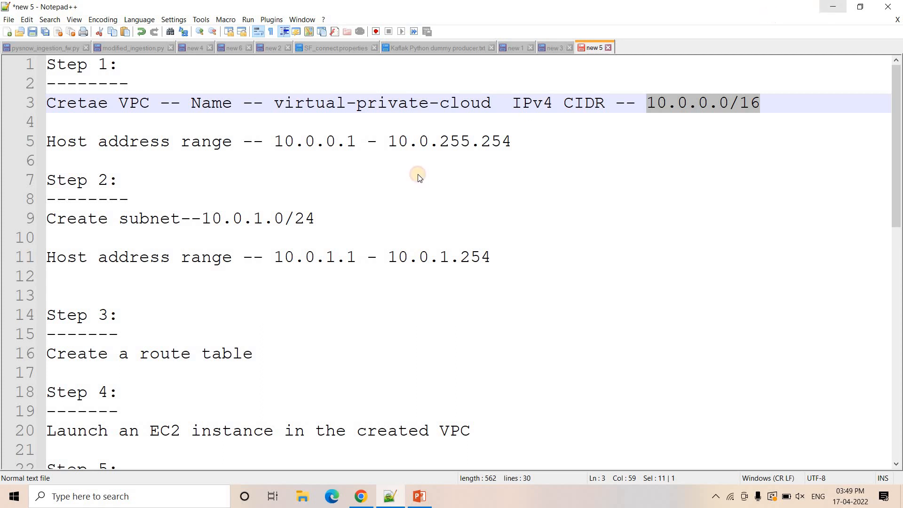
{"action": "key", "text": "alt+Tab"}
{"action": "left_click", "coordinate": [116, 335]}
{"action": "key", "text": "ctrl+v"}
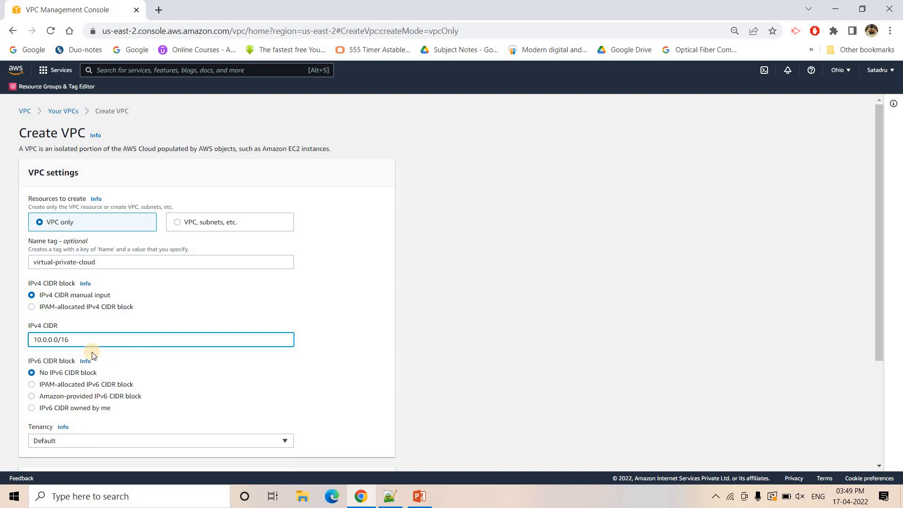
- Create the VPC, keeping no IPv6 CIDR block, default tenancy and the Name tag
{"action": "scroll", "coordinate": [175, 342], "scroll_direction": "down", "scroll_amount": 2}
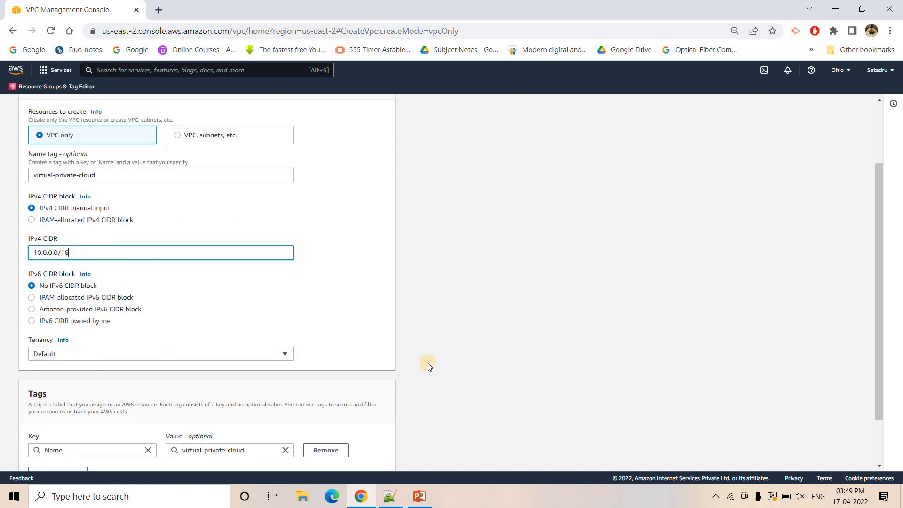
{"action": "scroll", "coordinate": [427, 363], "scroll_direction": "down", "scroll_amount": 2}
{"action": "left_click", "coordinate": [355, 456]}
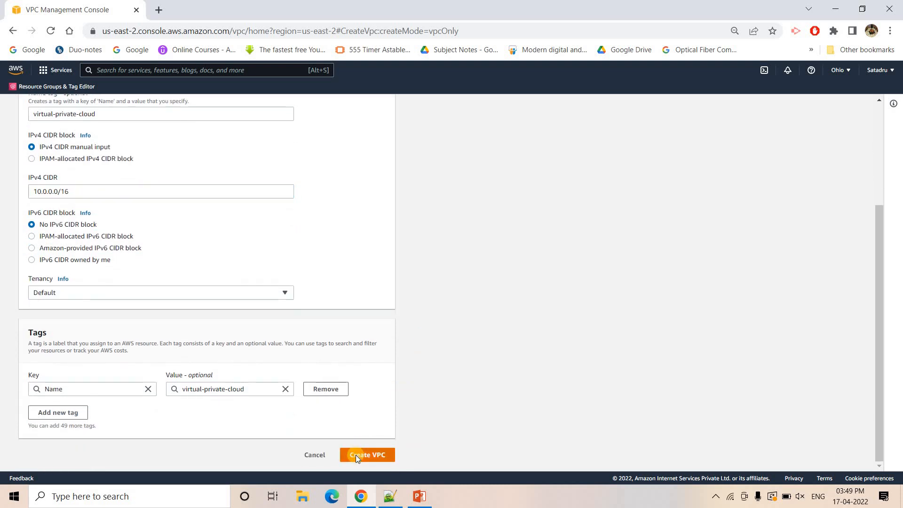
- Compare the new VPC's details and region in the AWS console with the VPC architecture diagram in the PowerPoint slide show
{"action": "left_click", "coordinate": [420, 498]}
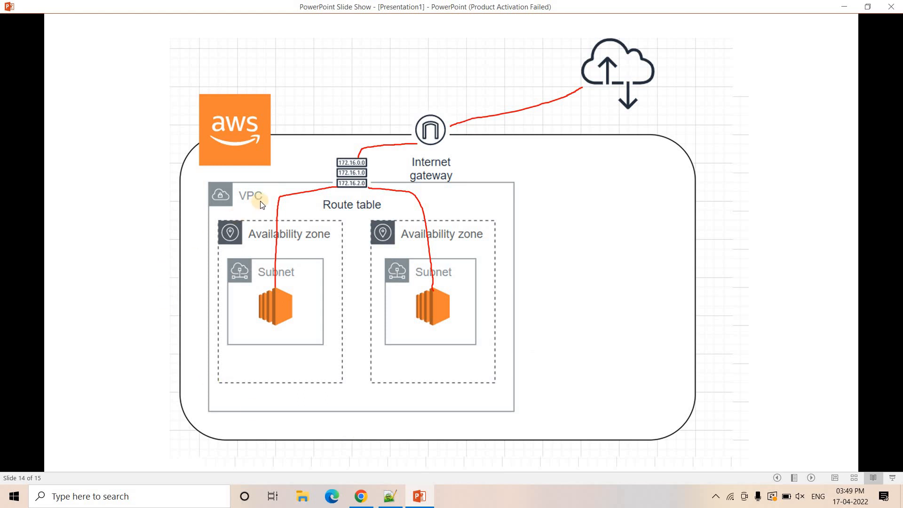
{"action": "left_click", "coordinate": [355, 499]}
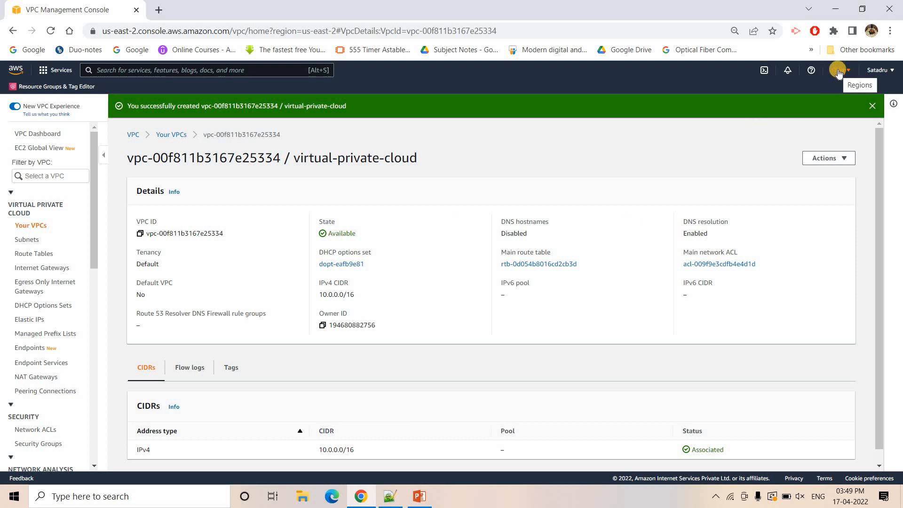
{"action": "left_click", "coordinate": [419, 496]}
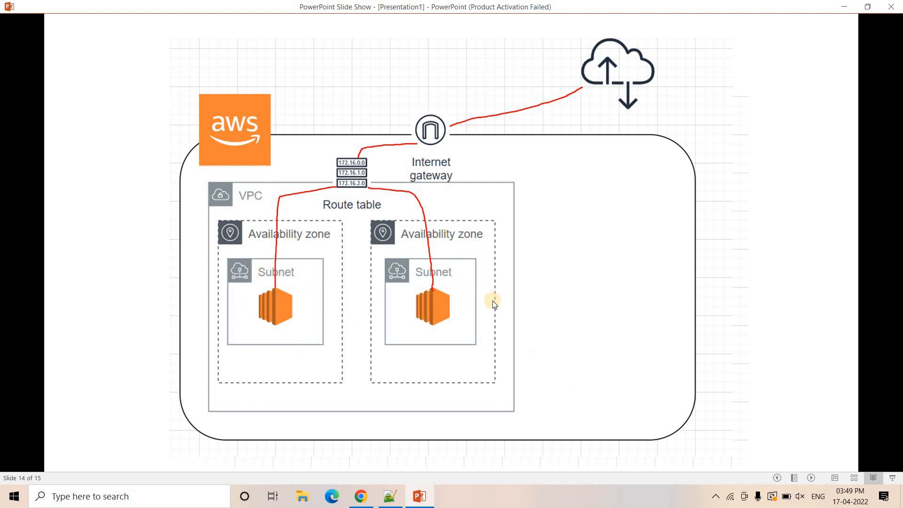
- In the Notepad++ notes, examine the fixed and variable octets of the Step 2 subnet CIDR and its host address range
{"action": "left_click", "coordinate": [390, 496]}
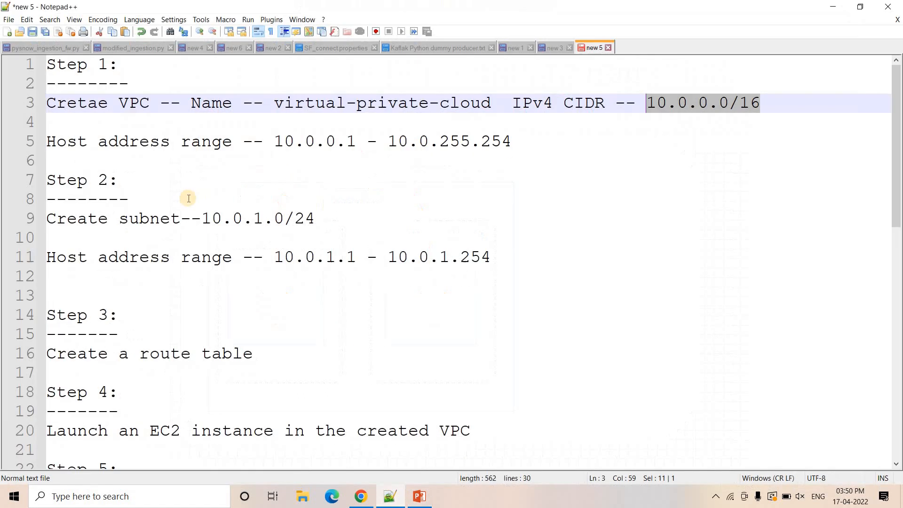
{"action": "left_click_drag", "start_coordinate": [204, 218], "coordinate": [340, 216]}
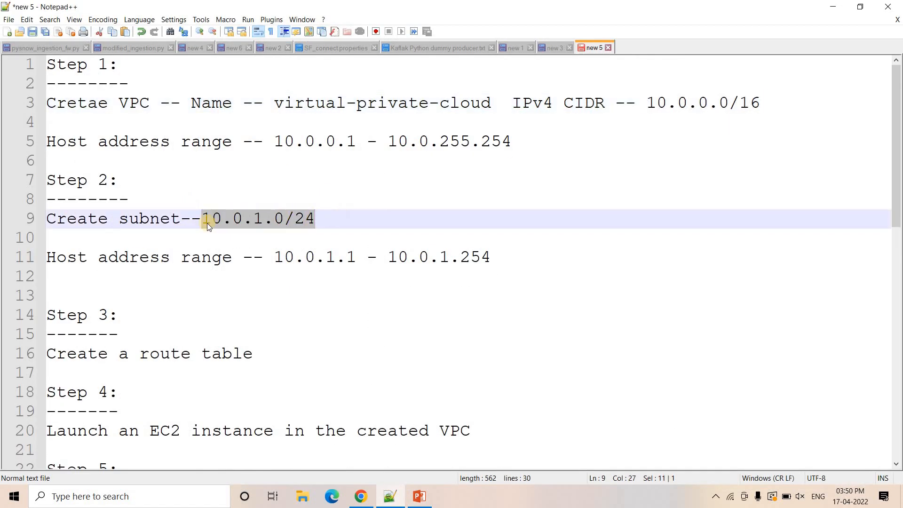
{"action": "left_click", "coordinate": [324, 222]}
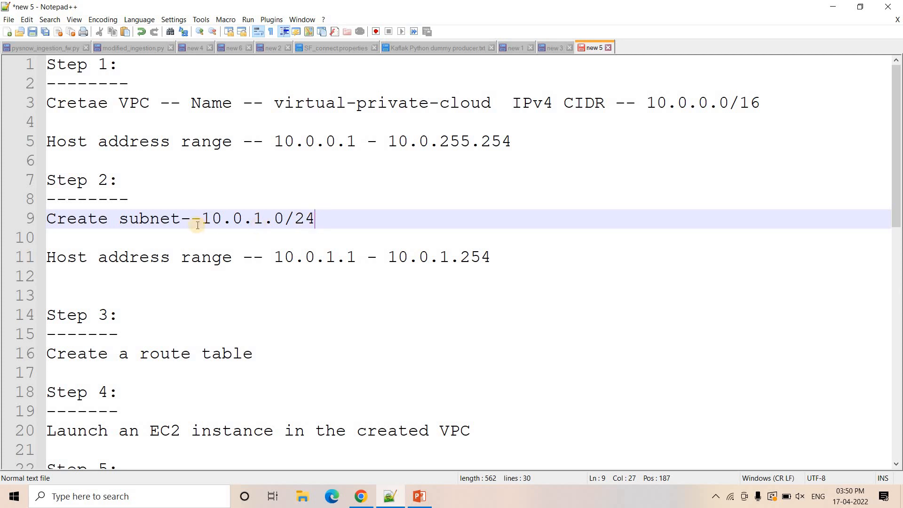
{"action": "left_click_drag", "start_coordinate": [201, 218], "coordinate": [263, 219]}
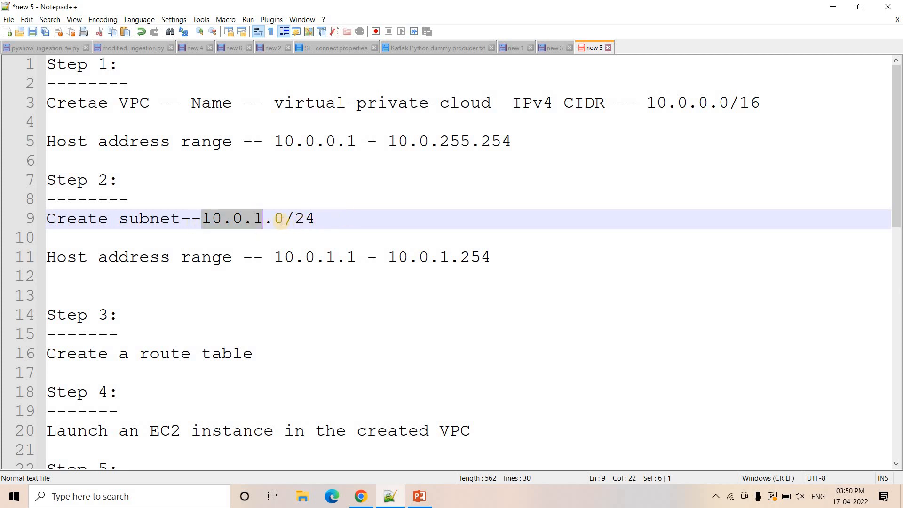
{"action": "double_click", "coordinate": [335, 220]}
{"action": "left_click", "coordinate": [333, 220]}
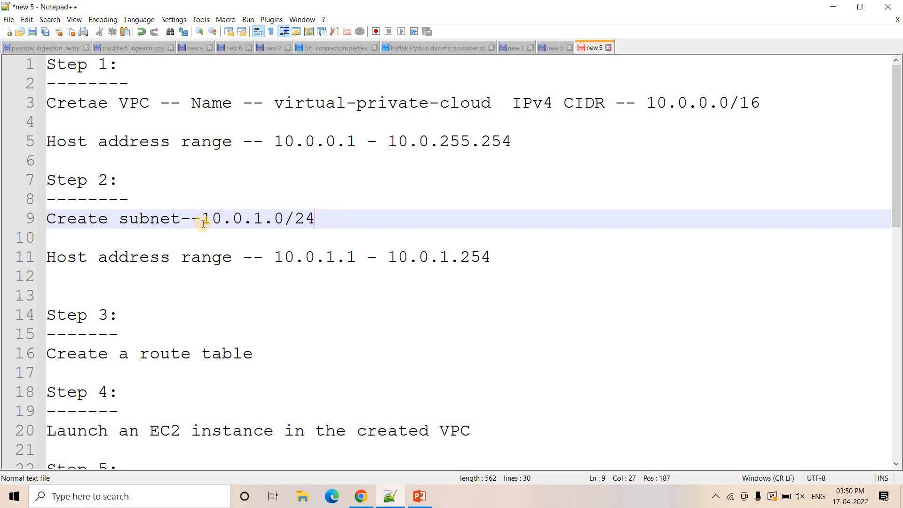
{"action": "left_click_drag", "start_coordinate": [202, 219], "coordinate": [263, 219]}
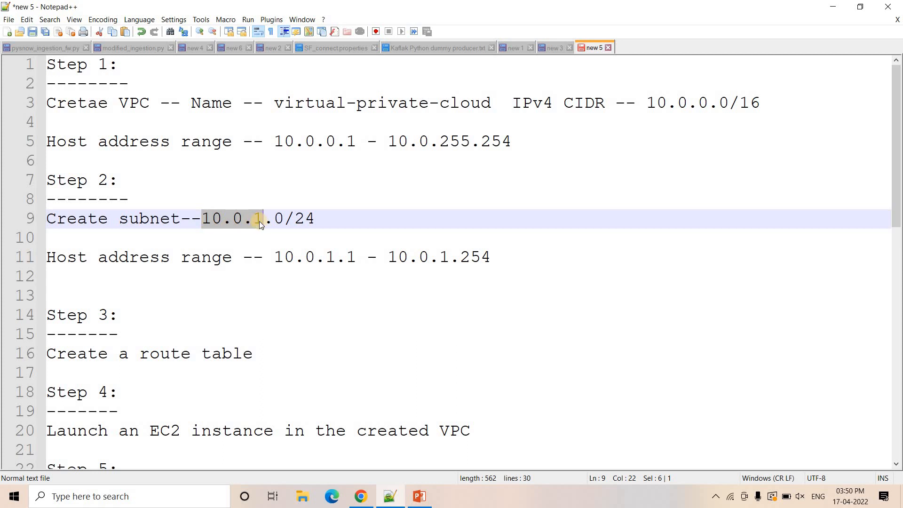
{"action": "left_click_drag", "start_coordinate": [275, 219], "coordinate": [284, 221]}
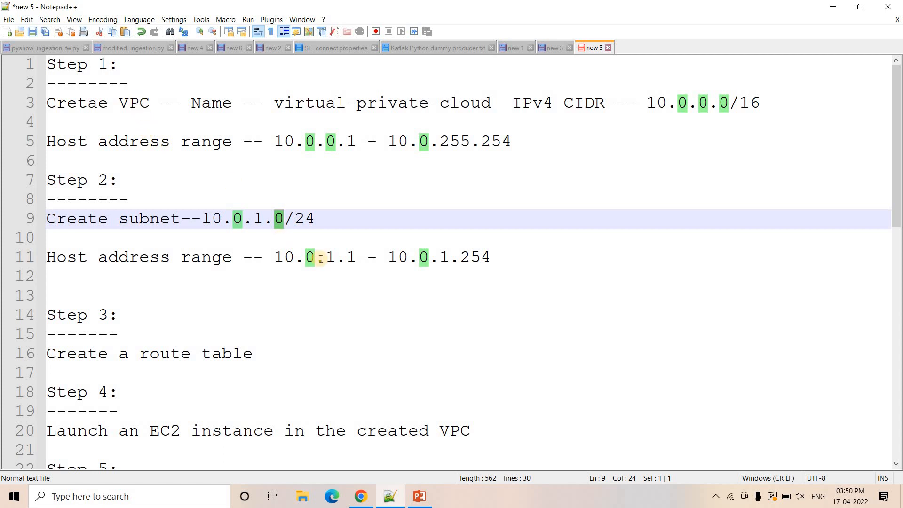
{"action": "left_click_drag", "start_coordinate": [275, 258], "coordinate": [508, 259]}
{"action": "left_click", "coordinate": [508, 259]}
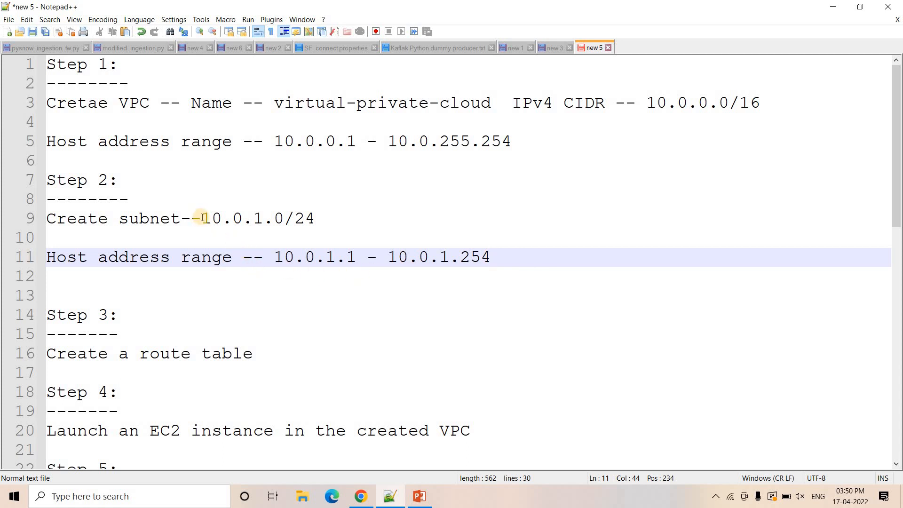
- Copy the subnet CIDR 10.0.1.0/24 from the notes and, in Chrome, start a new subnet in the virtual-private-cloud VPC
{"action": "left_click_drag", "start_coordinate": [202, 218], "coordinate": [327, 217]}
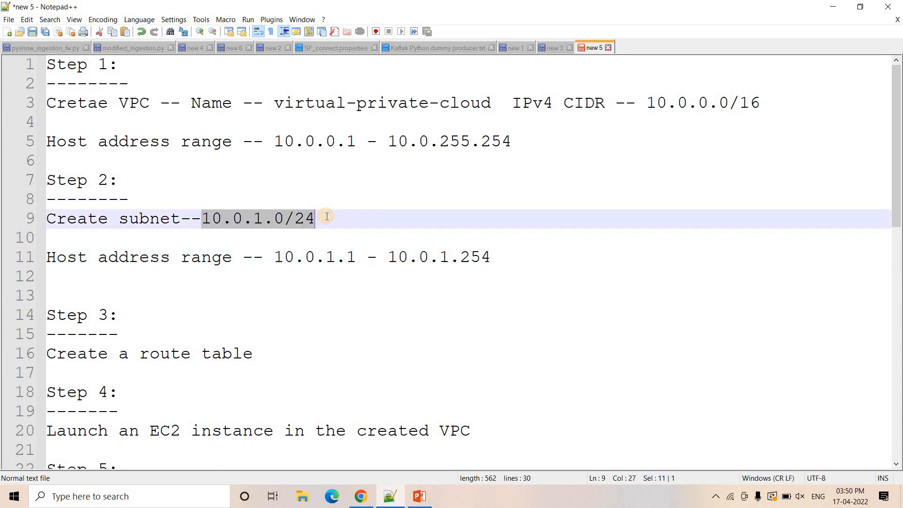
{"action": "left_click", "coordinate": [361, 497]}
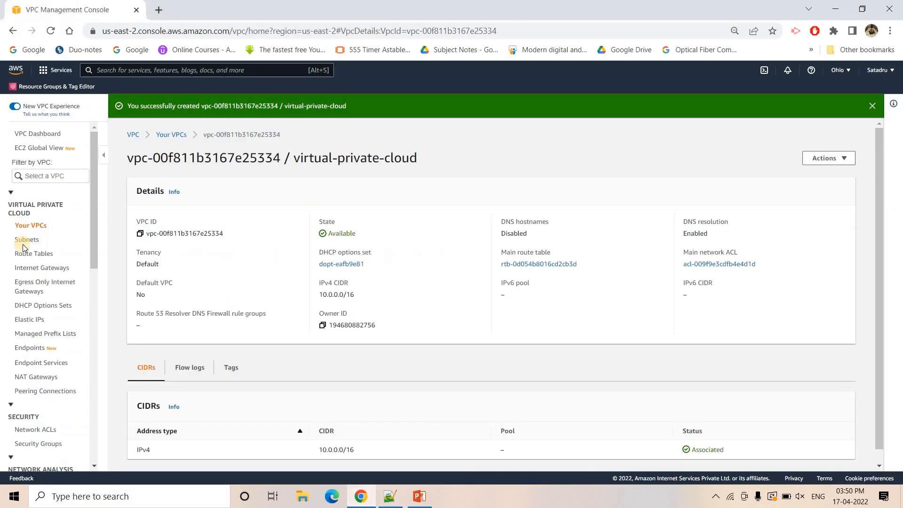
{"action": "left_click", "coordinate": [22, 241]}
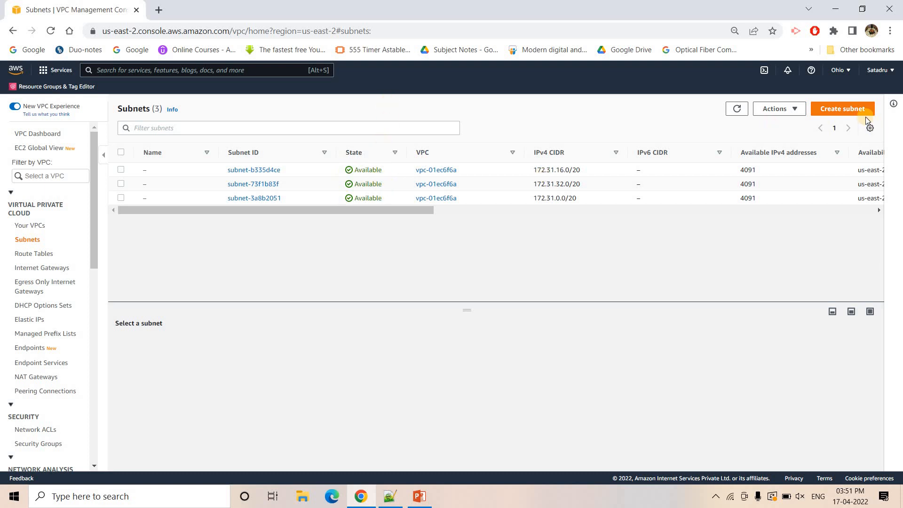
{"action": "left_click", "coordinate": [852, 110]}
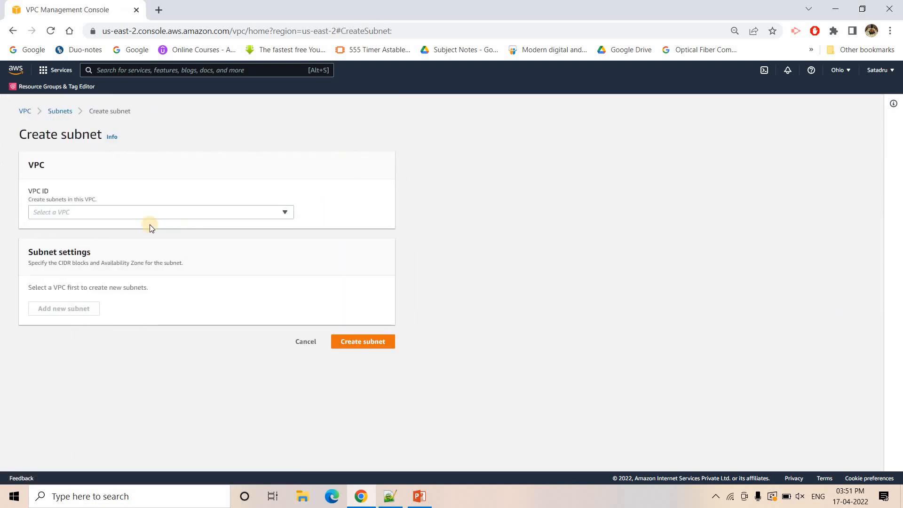
{"action": "left_click", "coordinate": [150, 214]}
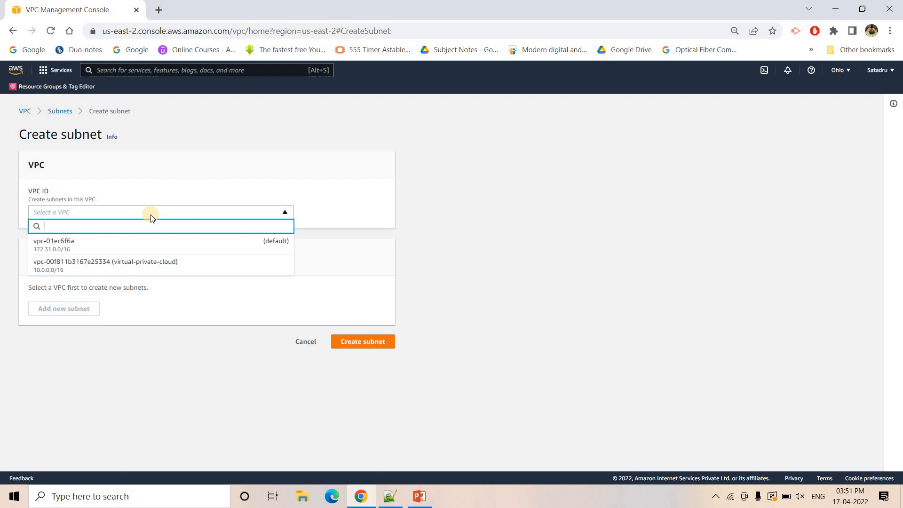
{"action": "left_click", "coordinate": [157, 264]}
- Name the subnet mysubnetyt and place it in the Availability Zone US East (Ohio) / us-east-2a
{"action": "left_click", "coordinate": [152, 365]}
{"action": "type", "text": "mysubnetyt"}
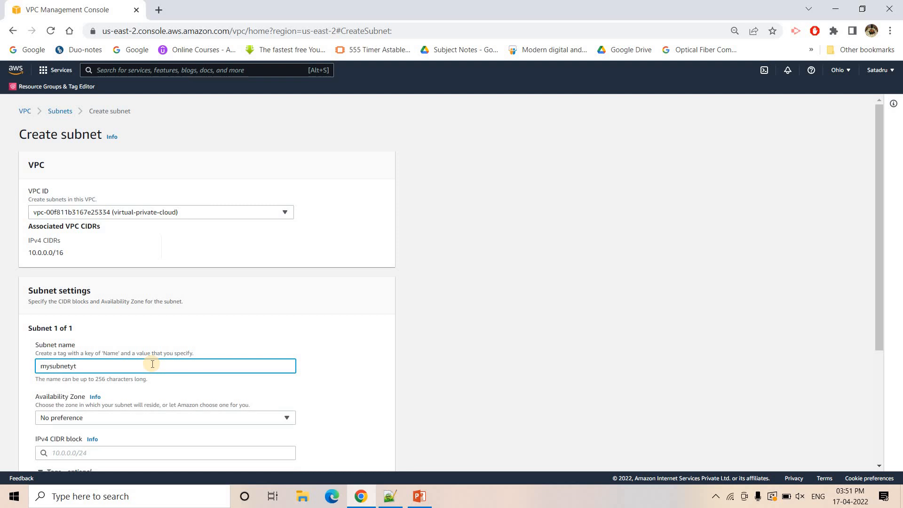
{"action": "scroll", "coordinate": [75, 325], "scroll_direction": "down", "scroll_amount": 2}
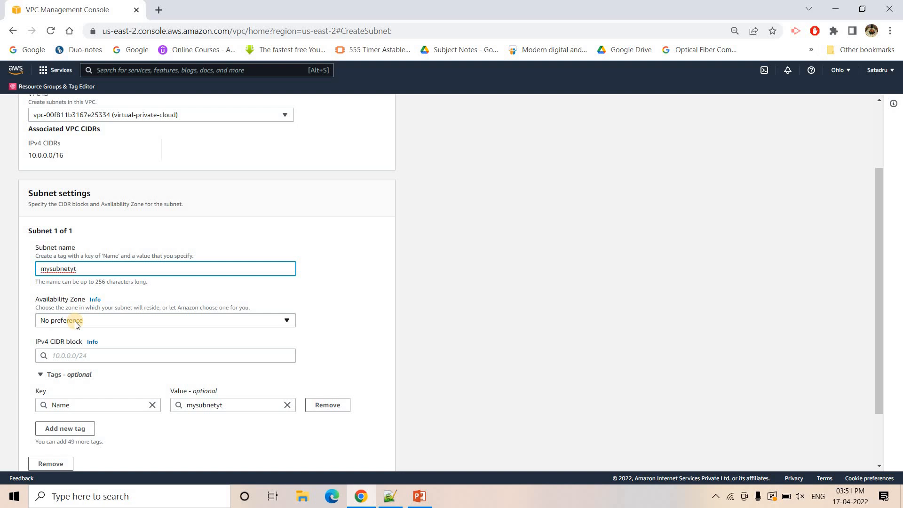
{"action": "left_click", "coordinate": [76, 325]}
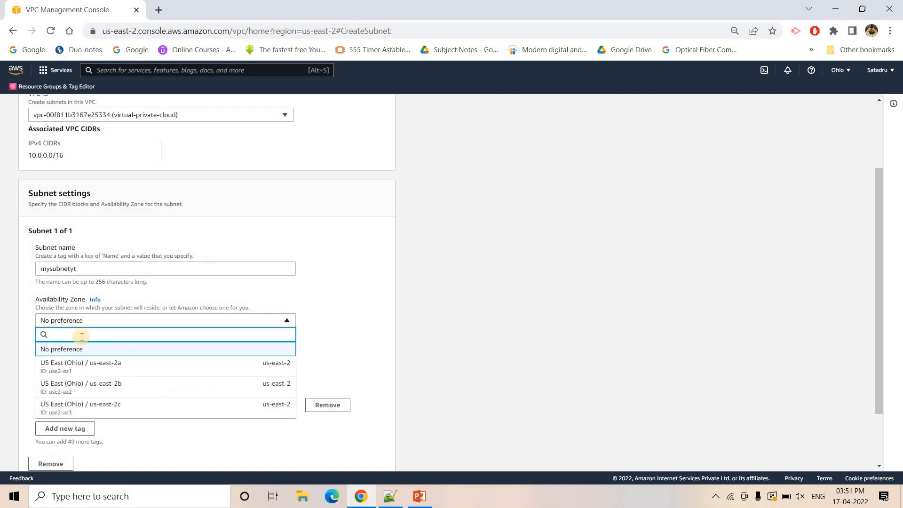
{"action": "left_click", "coordinate": [87, 362]}
- Set the subnet's IPv4 CIDR block to 10.0.1.0/24 and create the subnet
{"action": "left_click", "coordinate": [111, 353]}
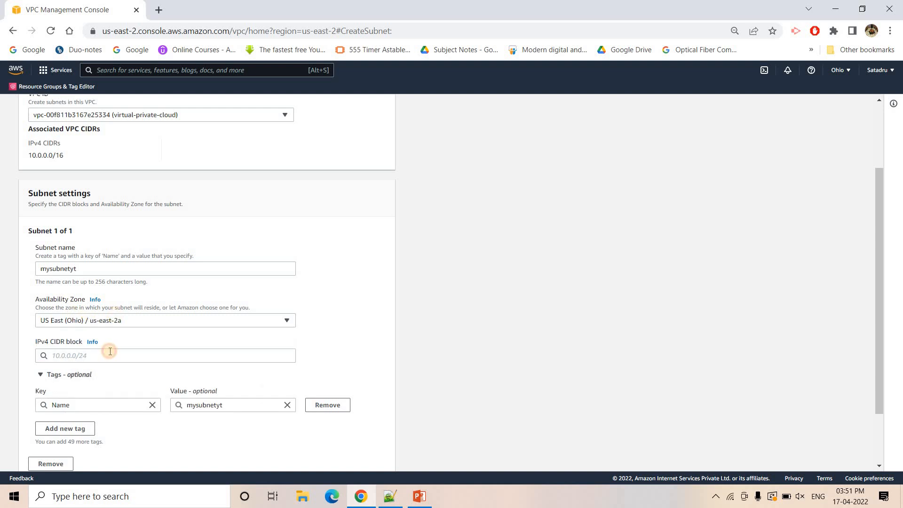
{"action": "type", "text": "10.0.1.0/24"}
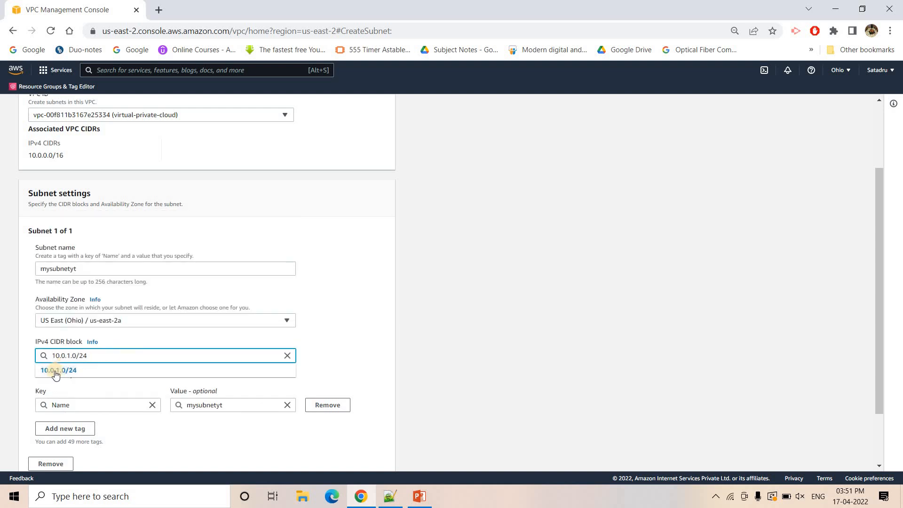
{"action": "left_click", "coordinate": [206, 354]}
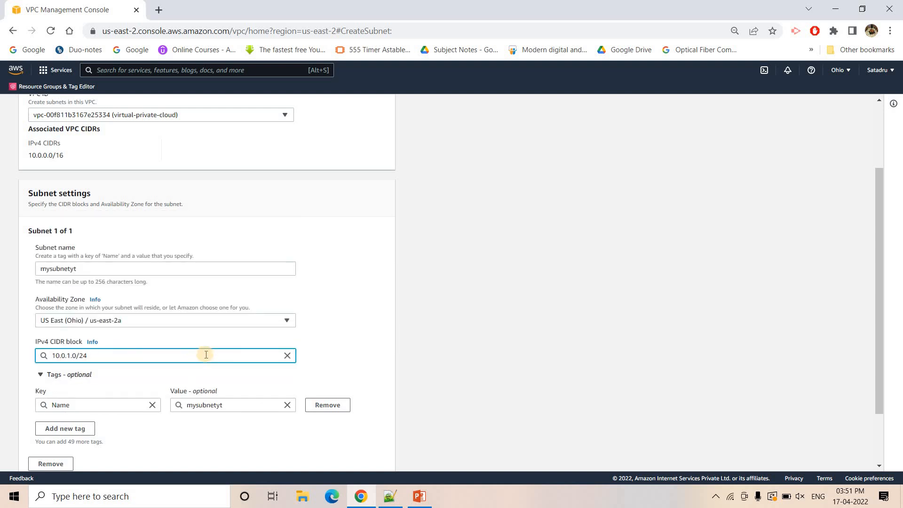
{"action": "scroll", "coordinate": [206, 355], "scroll_direction": "down", "scroll_amount": 2}
{"action": "left_click", "coordinate": [344, 455]}
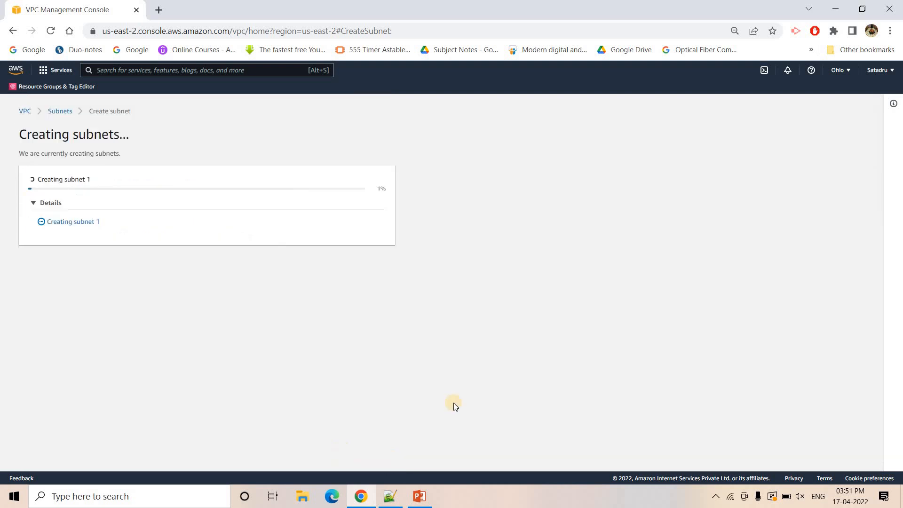
- Review the subnets in the PowerPoint diagram, return to Chrome and open the route table belonging to the virtual-private-cloud VPC
{"action": "left_click", "coordinate": [420, 499]}
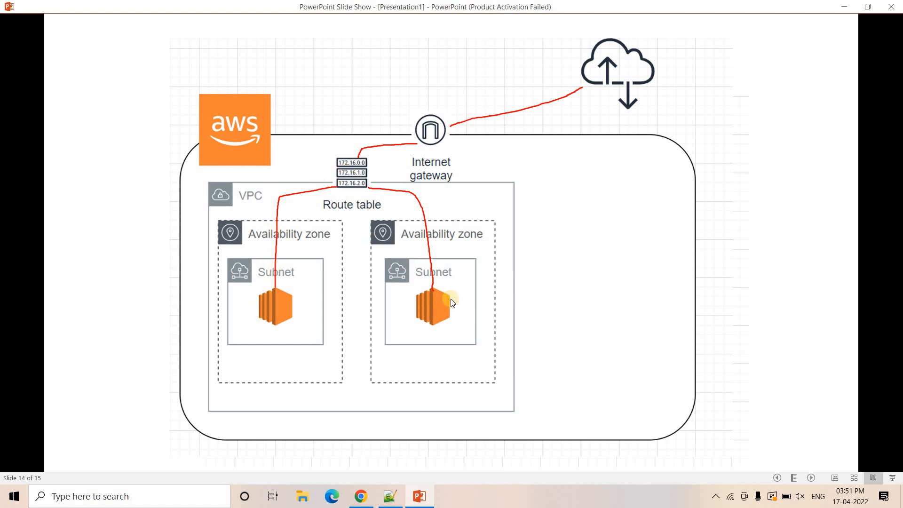
{"action": "left_click", "coordinate": [360, 497]}
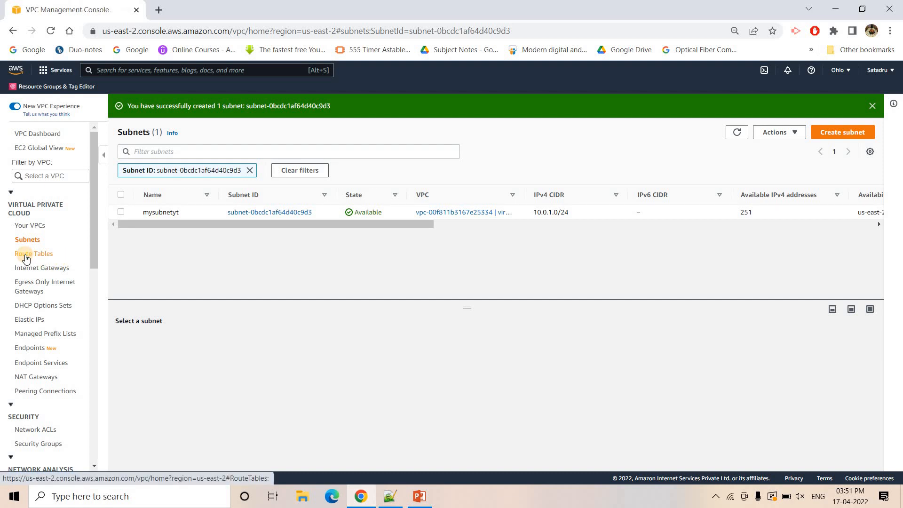
{"action": "left_click", "coordinate": [26, 257]}
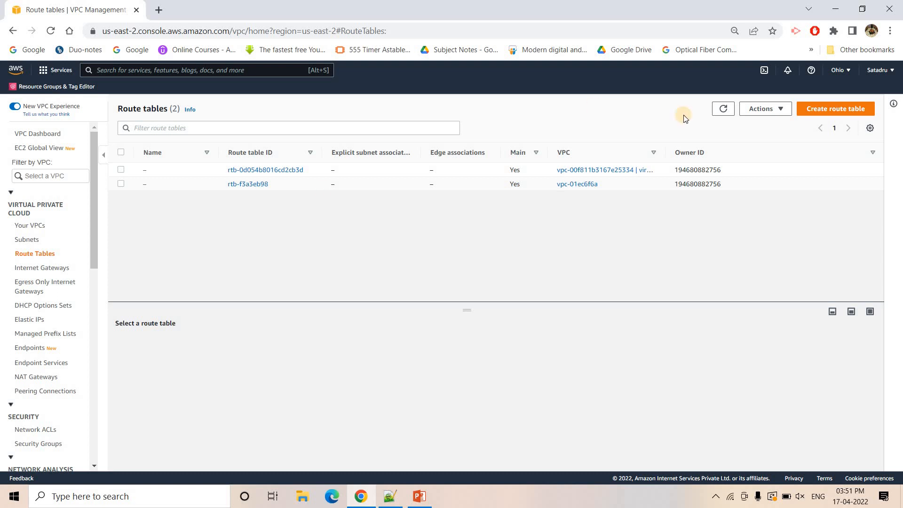
{"action": "left_click_drag", "start_coordinate": [664, 152], "coordinate": [801, 153]}
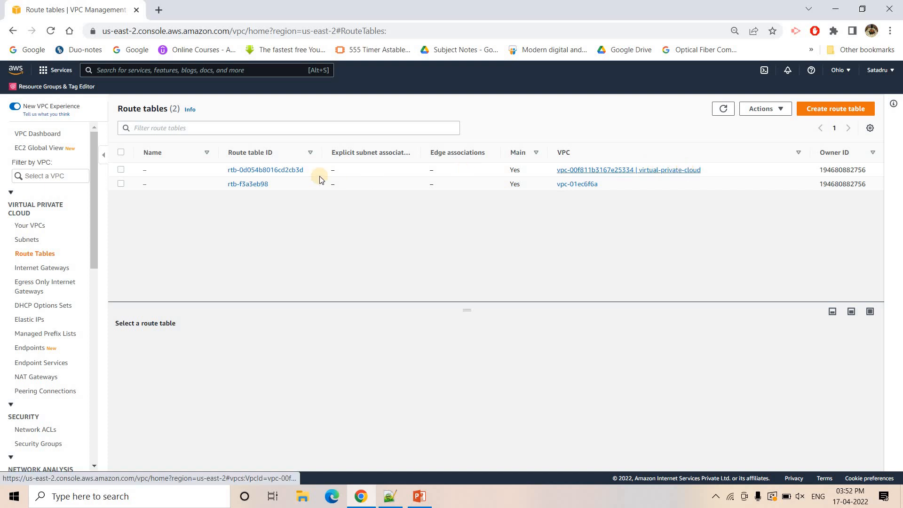
{"action": "left_click", "coordinate": [255, 172]}
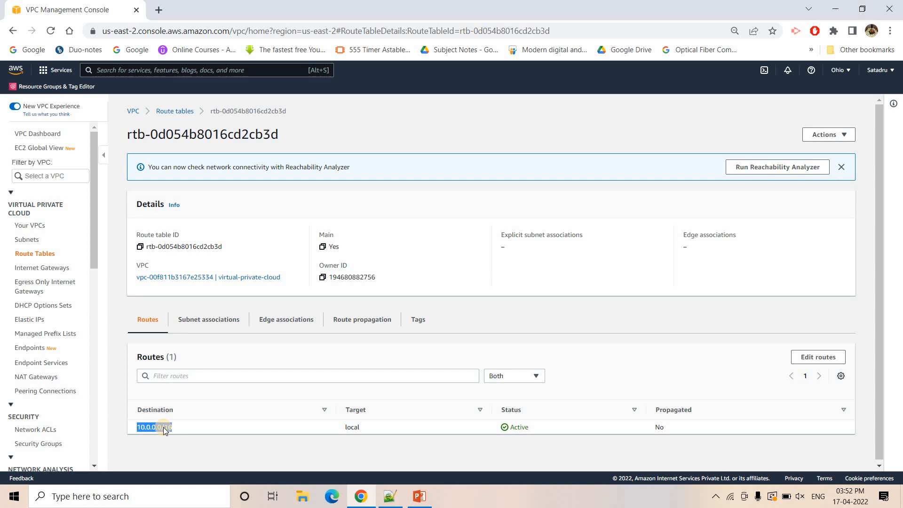
- Examine the destination and target of the route table's only route, comparing them with the route table in the PowerPoint diagram
{"action": "right_click", "coordinate": [182, 429]}
{"action": "key", "text": "Escape"}
{"action": "left_click", "coordinate": [353, 429]}
{"action": "double_click", "coordinate": [354, 427]}
{"action": "left_click", "coordinate": [419, 497]}
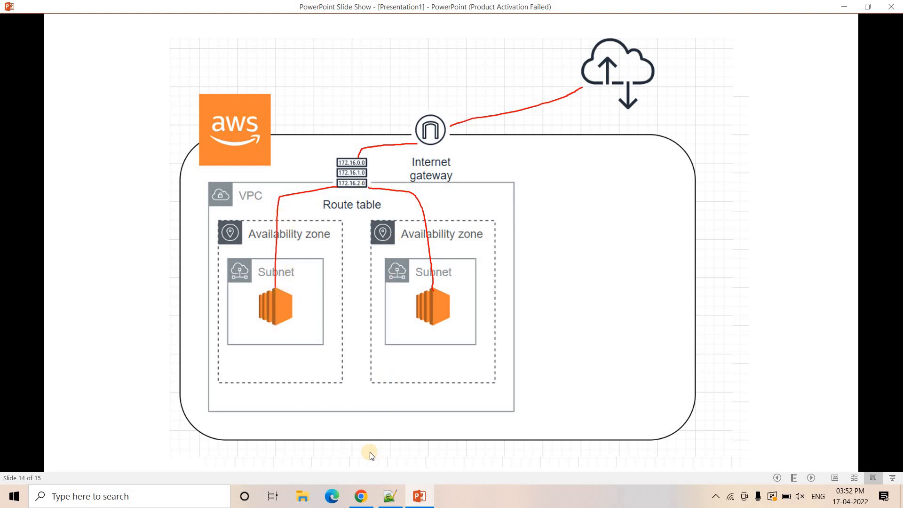
{"action": "left_click", "coordinate": [370, 503]}
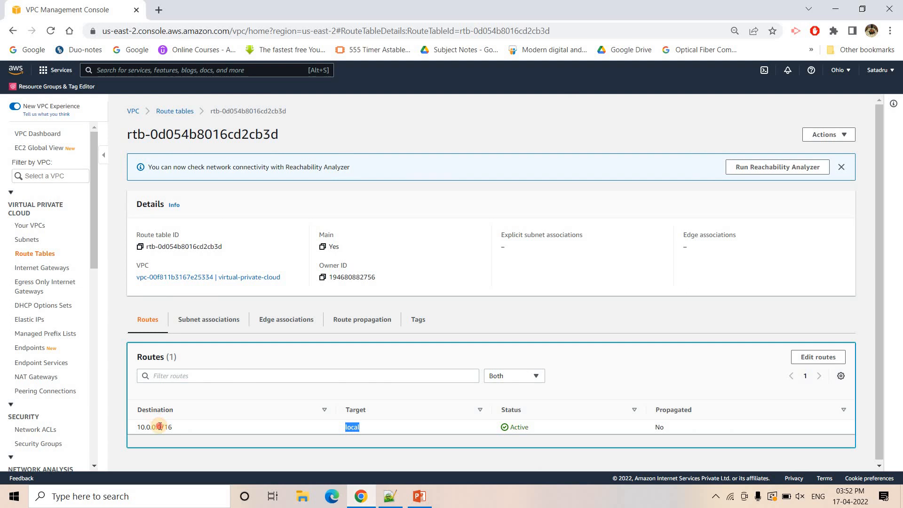
{"action": "triple_click", "coordinate": [159, 426]}
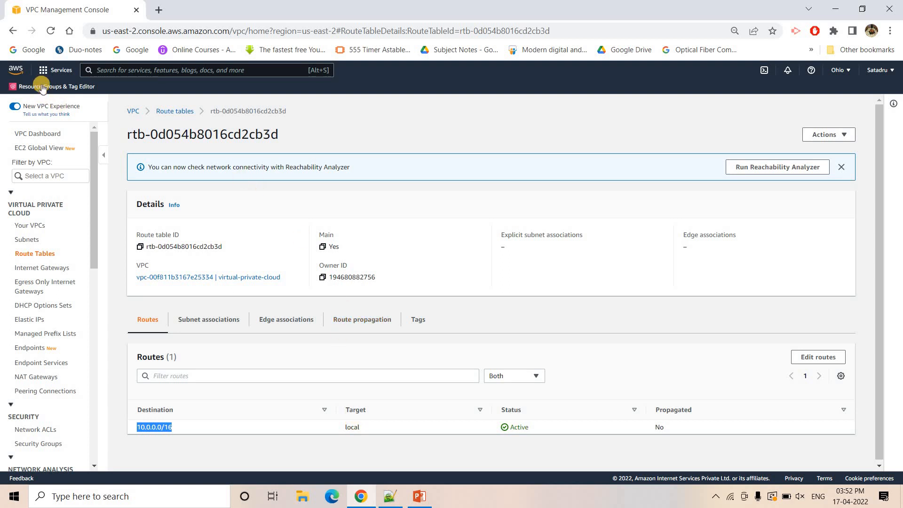
- Open the AWS console home in a new browser tab and go to the list of EC2 instances
{"action": "right_click", "coordinate": [19, 68]}
{"action": "key", "text": "Return"}
{"action": "left_click", "coordinate": [212, 3]}
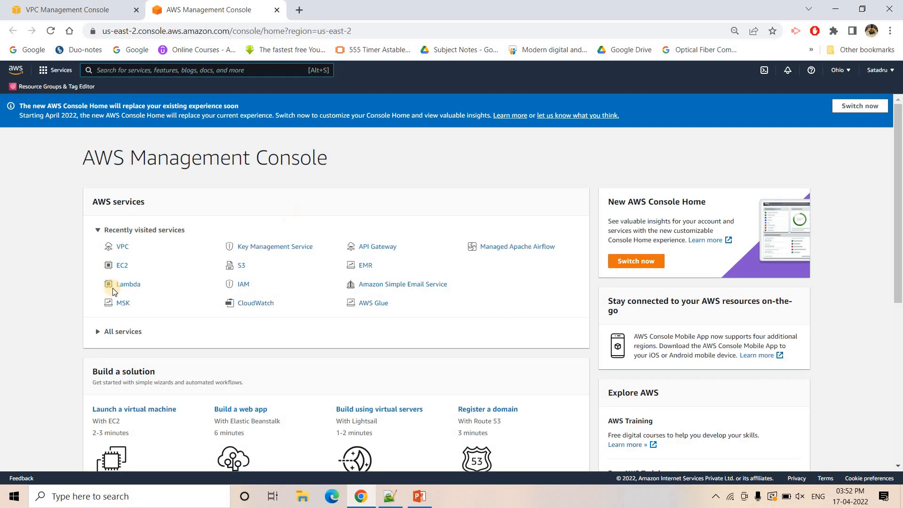
{"action": "left_click", "coordinate": [121, 265]}
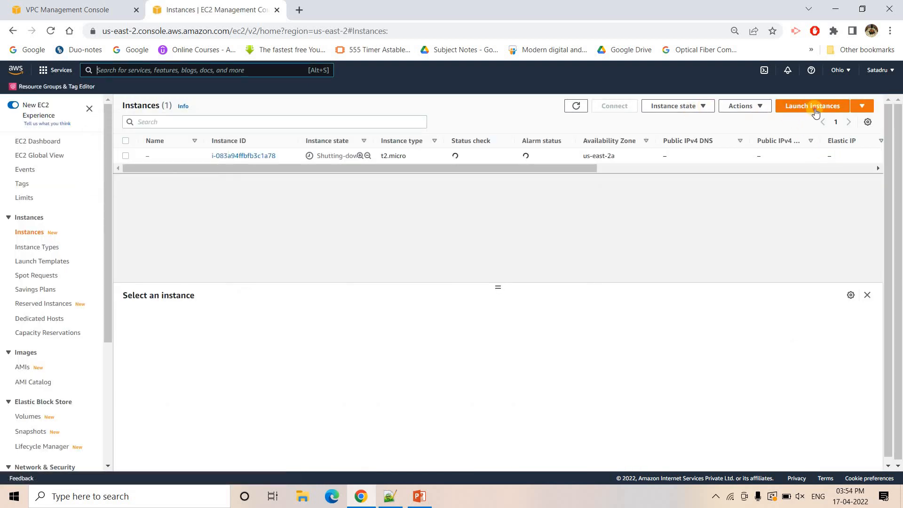
- Start launching an EC2 instance from Amazon Linux 2 AMI (HVM) - Kernel 5.10, SSD Volume Type, 64-bit (x86)
{"action": "left_click", "coordinate": [815, 113]}
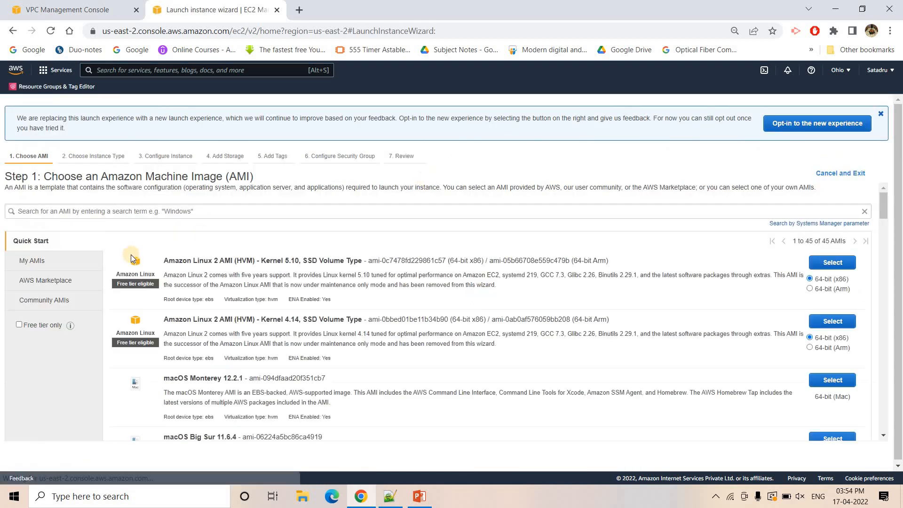
{"action": "left_click", "coordinate": [828, 262]}
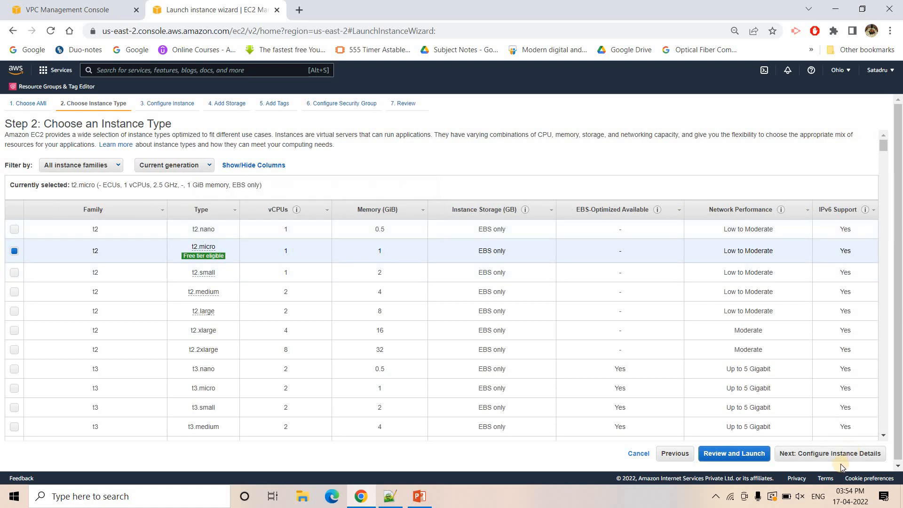
- Configure the t2.micro instance with network virtual-private-cloud, subnet mysubnetyt and Auto-assign Public IP set to Enable
{"action": "left_click", "coordinate": [835, 456]}
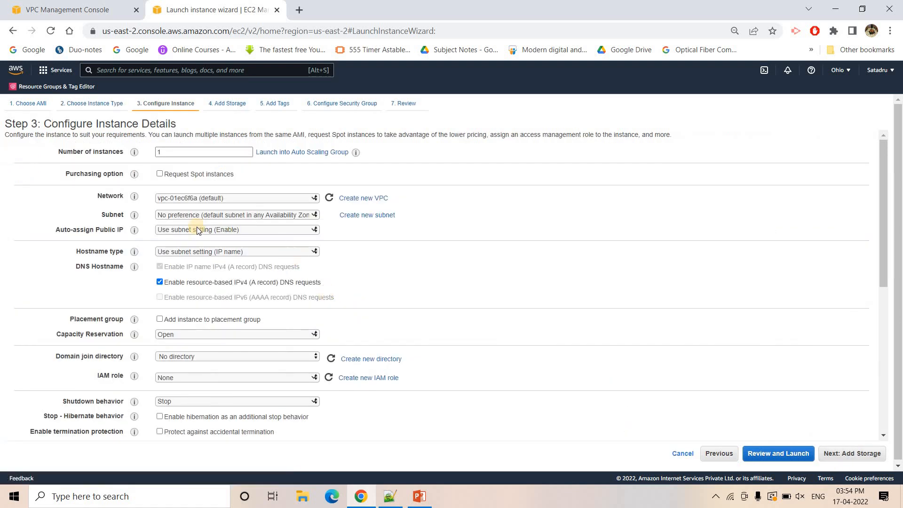
{"action": "left_click", "coordinate": [192, 198]}
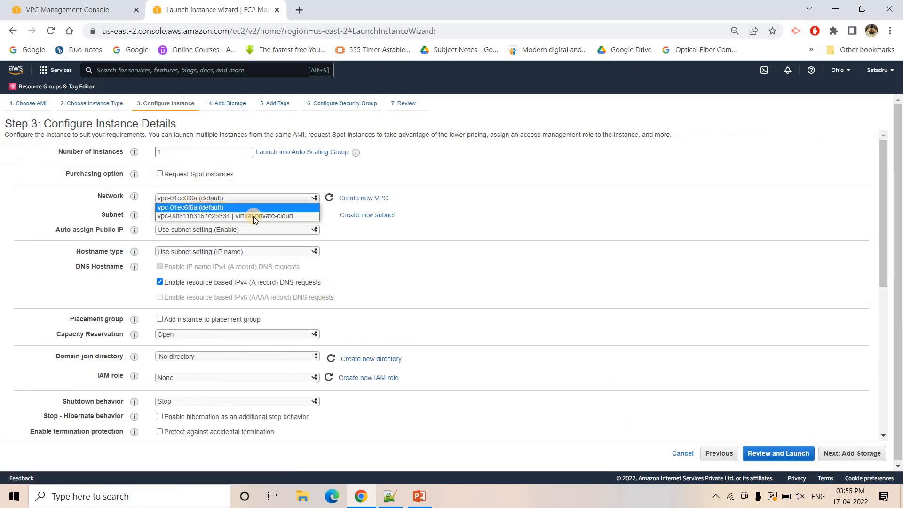
{"action": "left_click", "coordinate": [209, 217]}
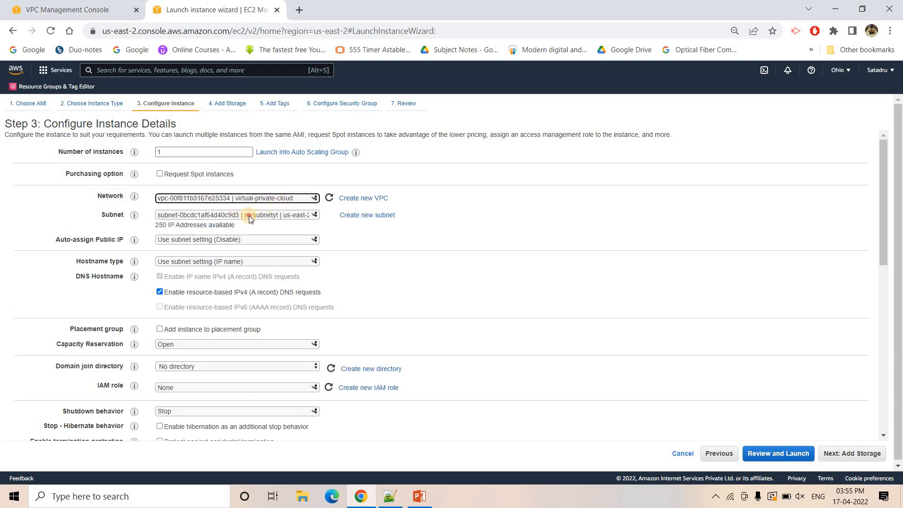
{"action": "left_click", "coordinate": [280, 215]}
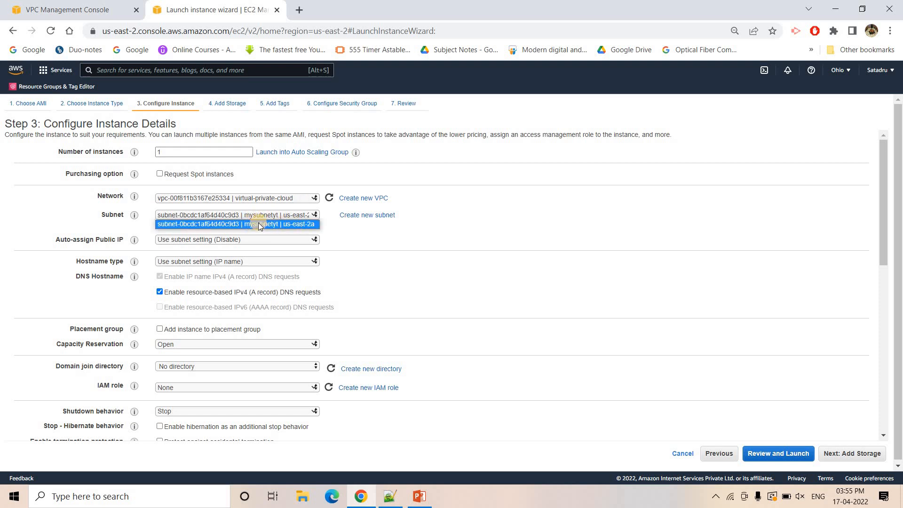
{"action": "left_click", "coordinate": [286, 224]}
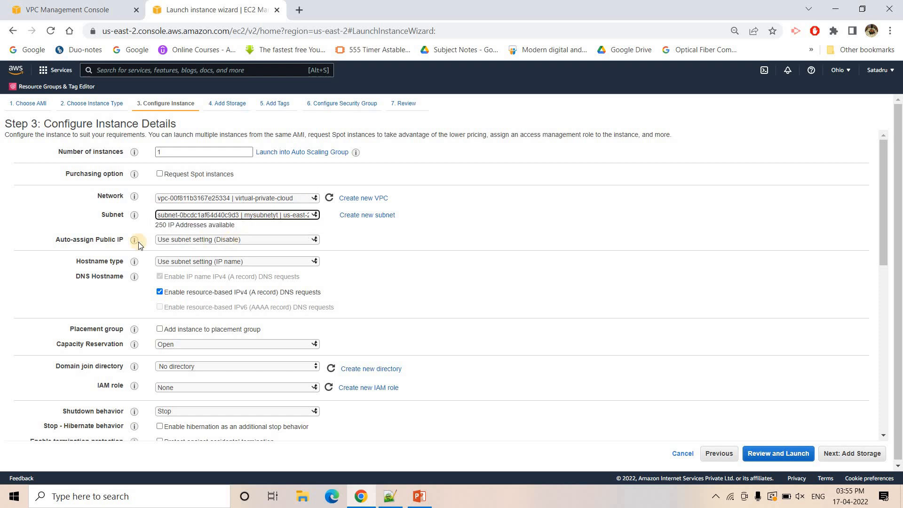
{"action": "left_click", "coordinate": [175, 239]}
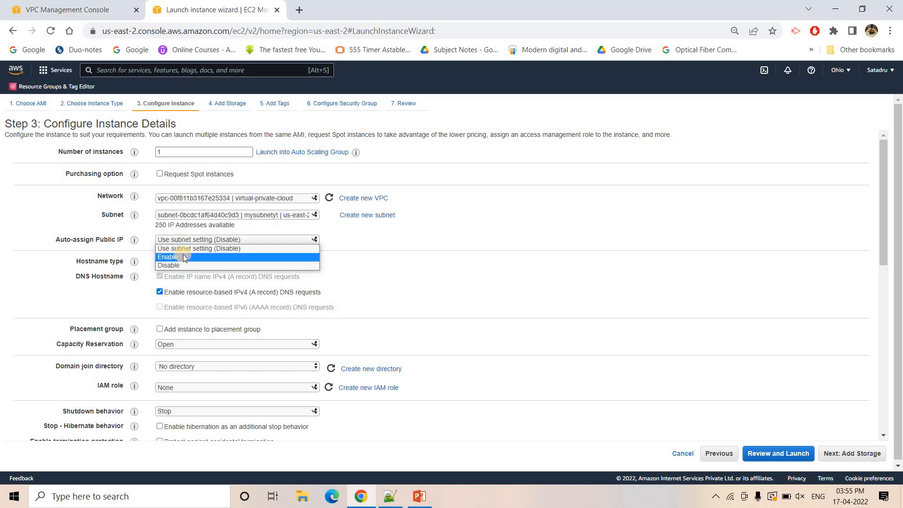
{"action": "left_click", "coordinate": [188, 256]}
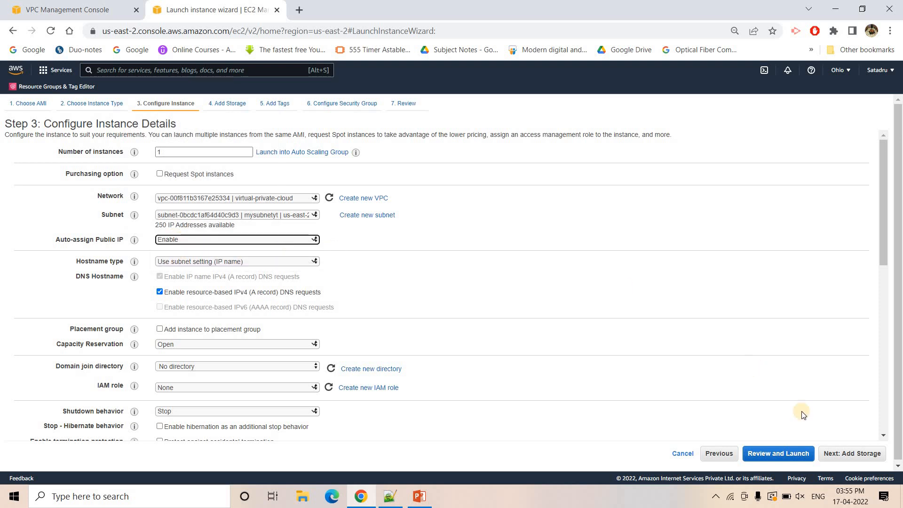
- Keep the default storage without tags, and check the source 0.0.0.0/0 of the new security group's SSH rule
{"action": "left_click", "coordinate": [848, 453]}
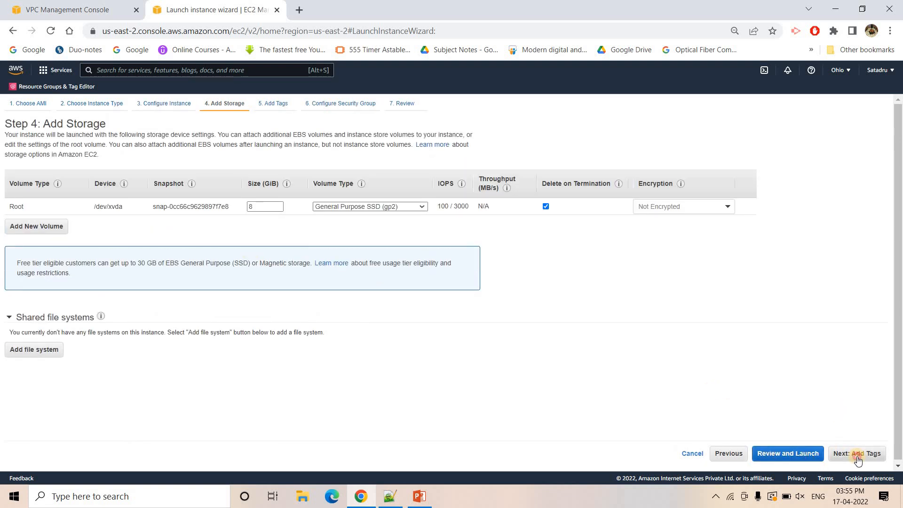
{"action": "left_click", "coordinate": [857, 459]}
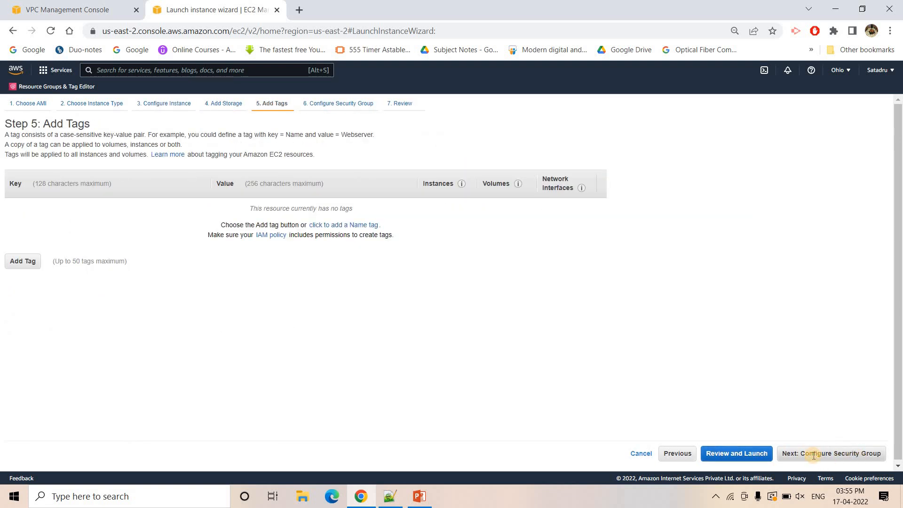
{"action": "left_click", "coordinate": [857, 454]}
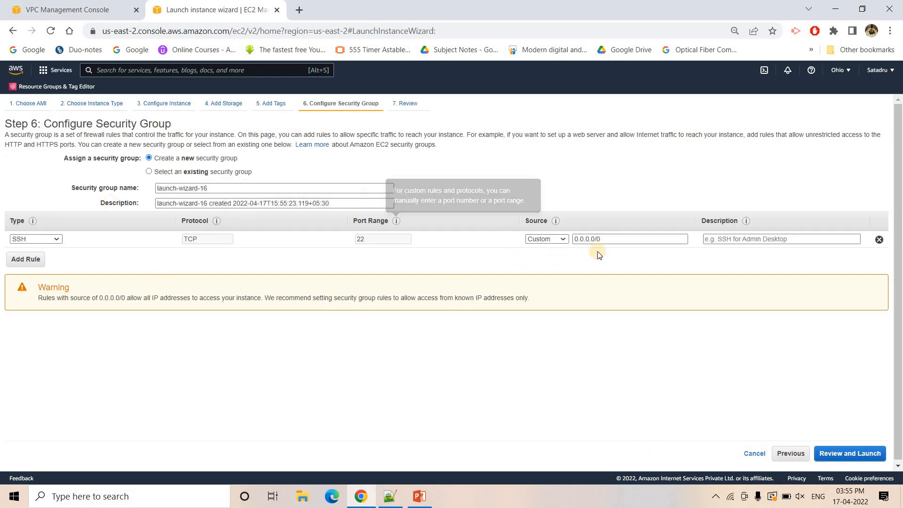
{"action": "triple_click", "coordinate": [604, 240]}
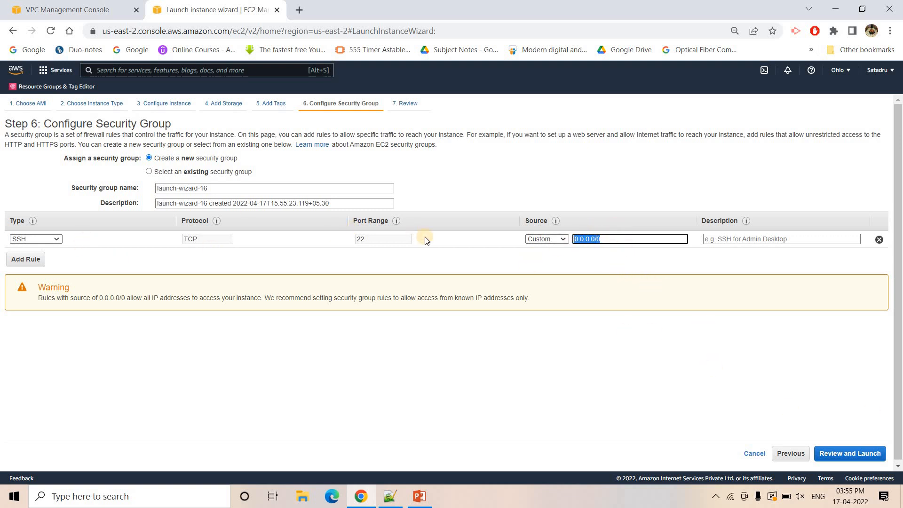
- Review and launch the instance with the existing key pair demokafkatesting, acknowledging access to its private key file
{"action": "left_click", "coordinate": [851, 451]}
{"action": "left_click", "coordinate": [869, 453]}
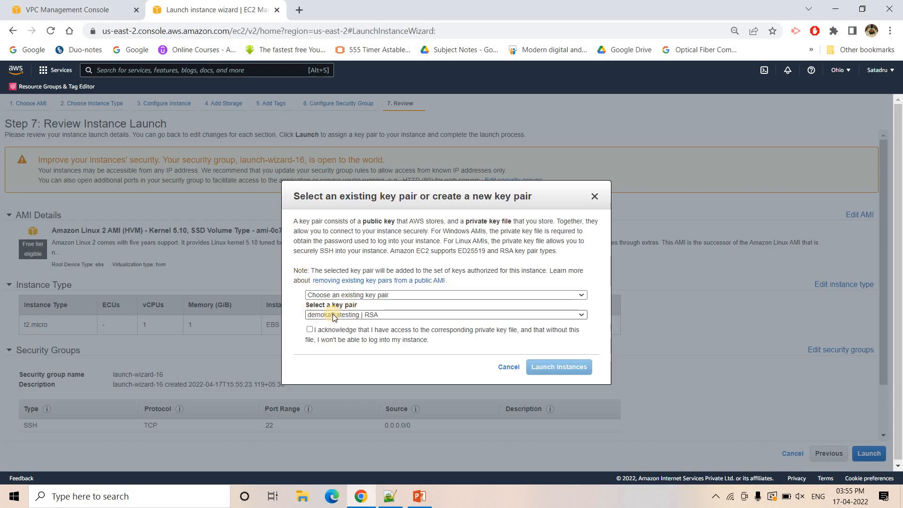
{"action": "left_click", "coordinate": [311, 330]}
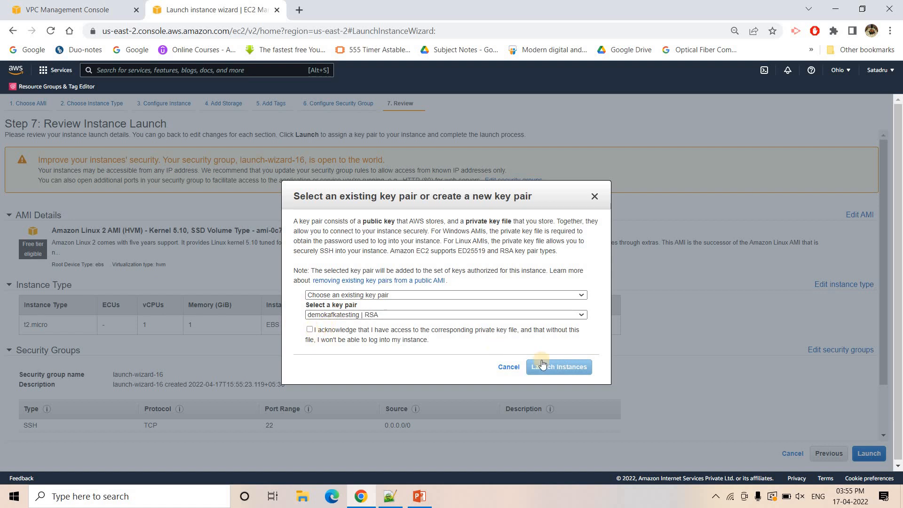
{"action": "left_click", "coordinate": [558, 367]}
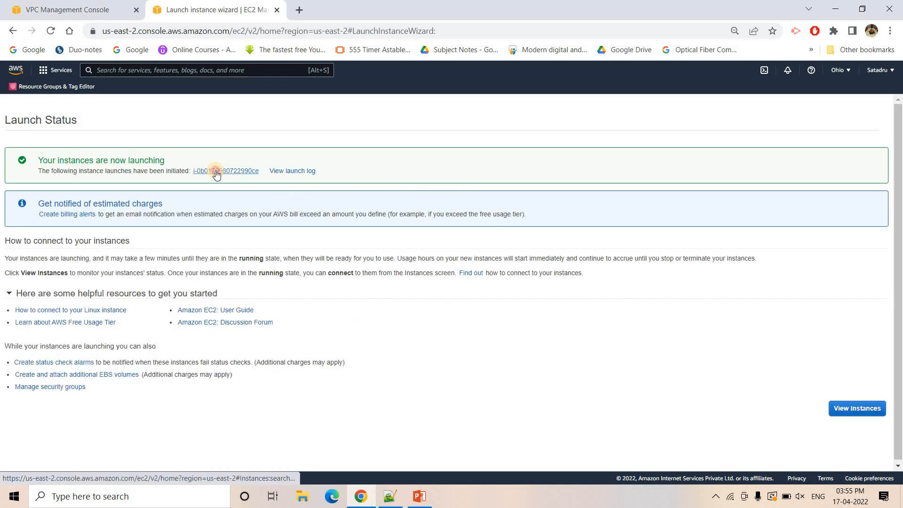
- Show the launched instance in the instances list and refresh its state
{"action": "left_click", "coordinate": [217, 171]}
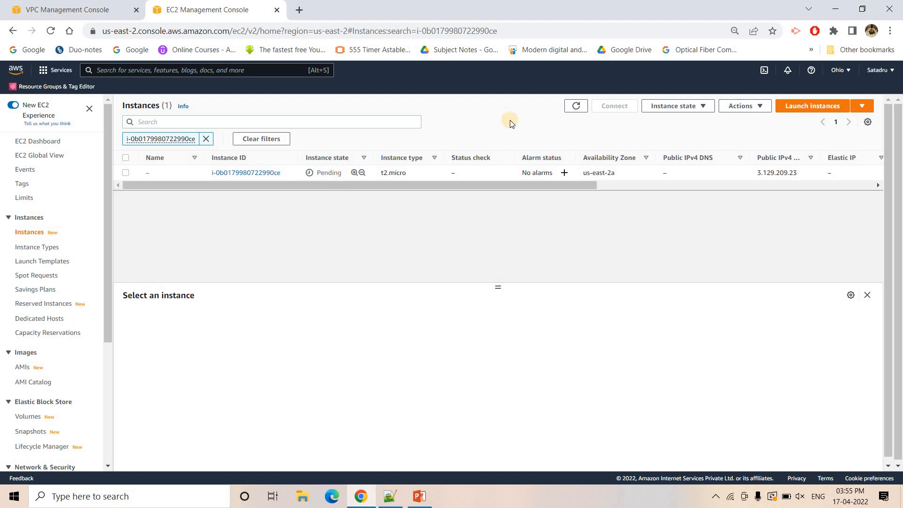
{"action": "left_click", "coordinate": [576, 108]}
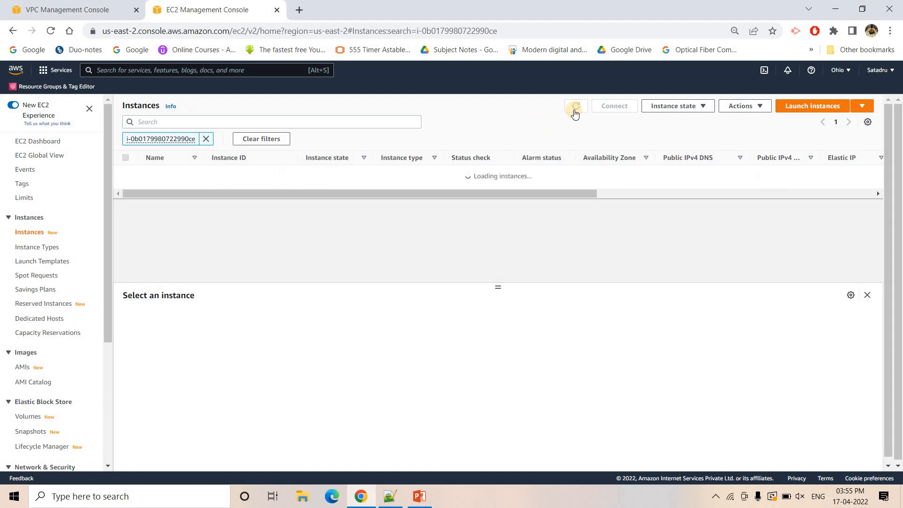
{"action": "left_click", "coordinate": [576, 106]}
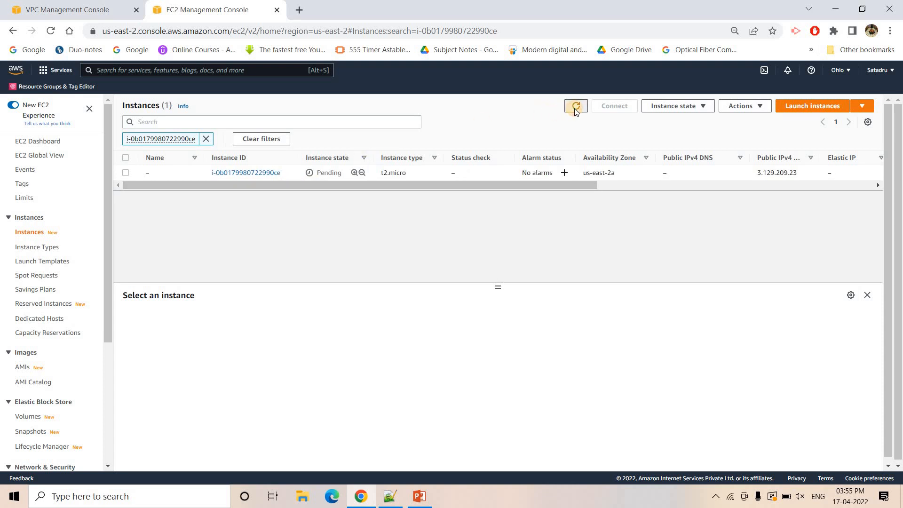
- Switch to the PowerPoint diagram to review the EC2 instances inside the VPC subnets, and return to Chrome
{"action": "left_click", "coordinate": [418, 497]}
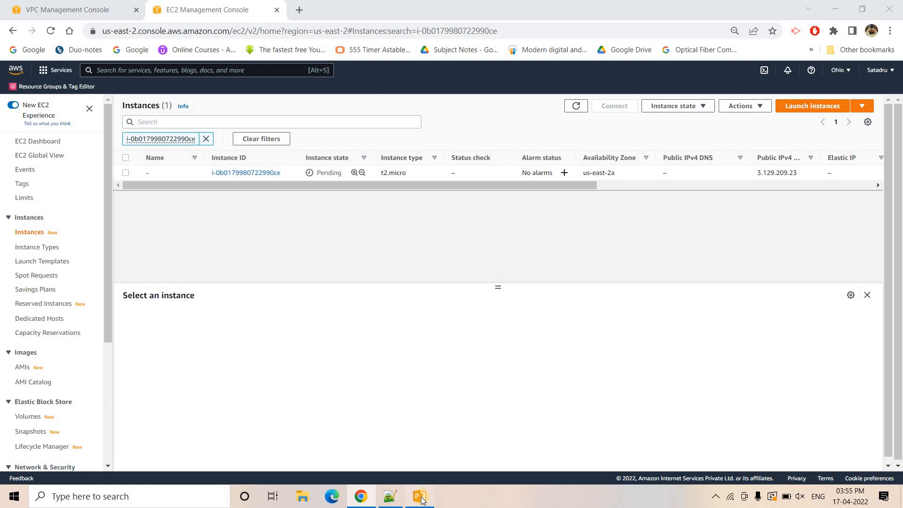
{"action": "left_click", "coordinate": [420, 498]}
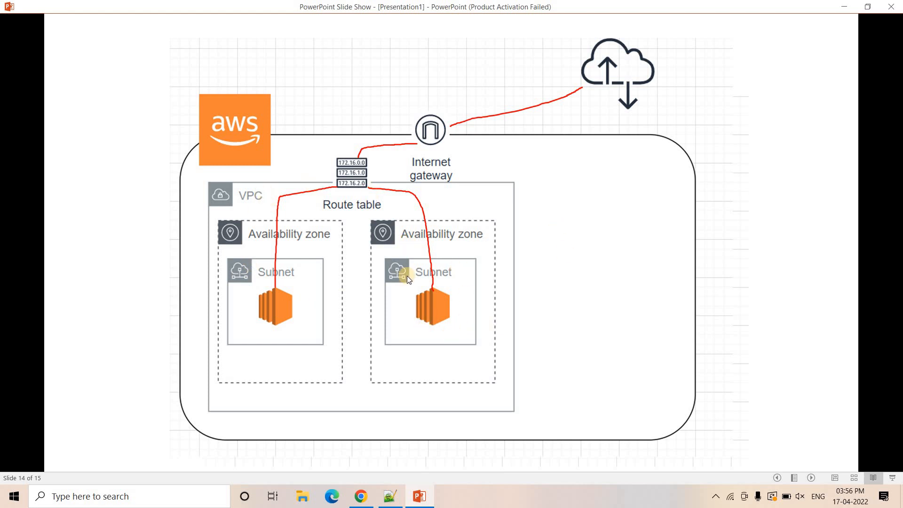
{"action": "left_click", "coordinate": [360, 496]}
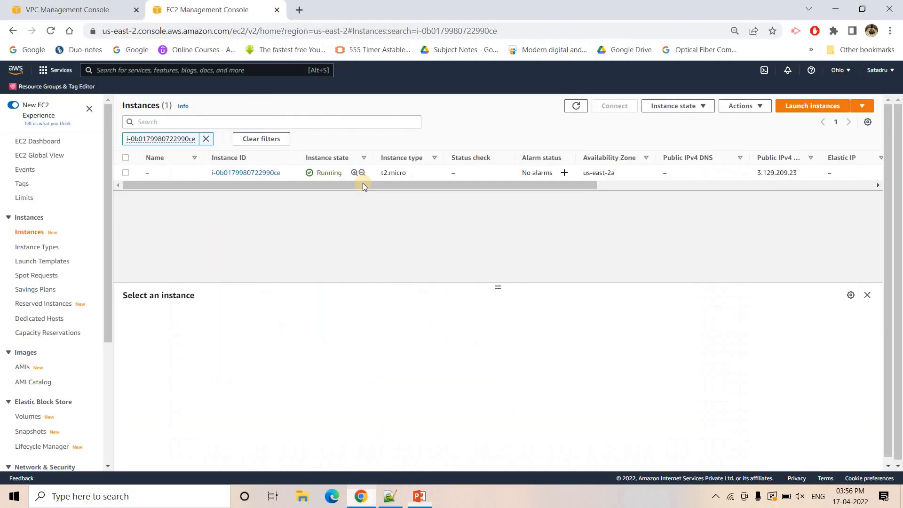
- Copy the new instance's public IPv4 address 3.129.209.23 from its details and enter it as the host name in PuTTY
{"action": "left_click", "coordinate": [246, 173]}
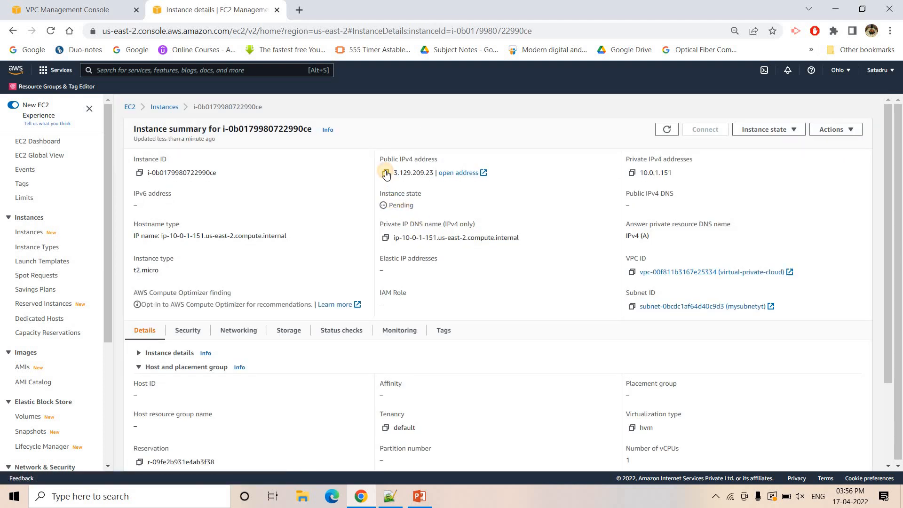
{"action": "left_click", "coordinate": [386, 173]}
{"action": "left_click", "coordinate": [166, 496]}
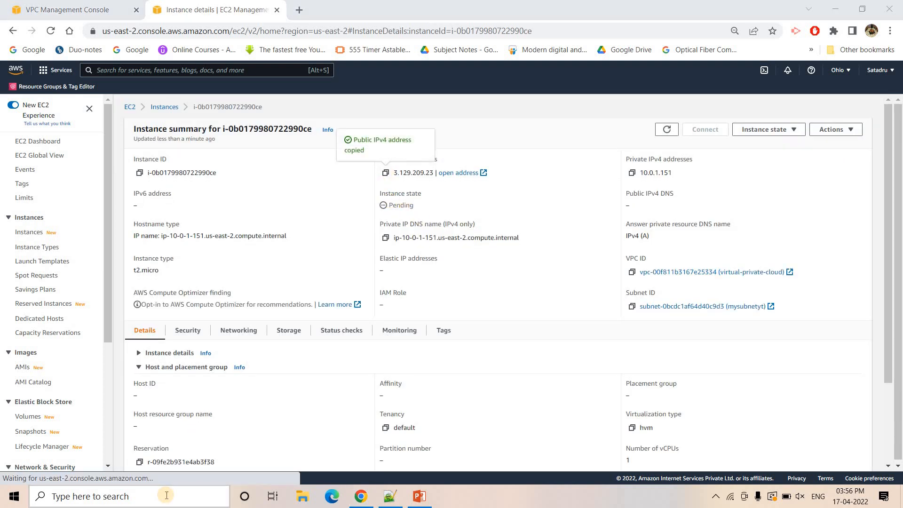
{"action": "type", "text": "putty"}
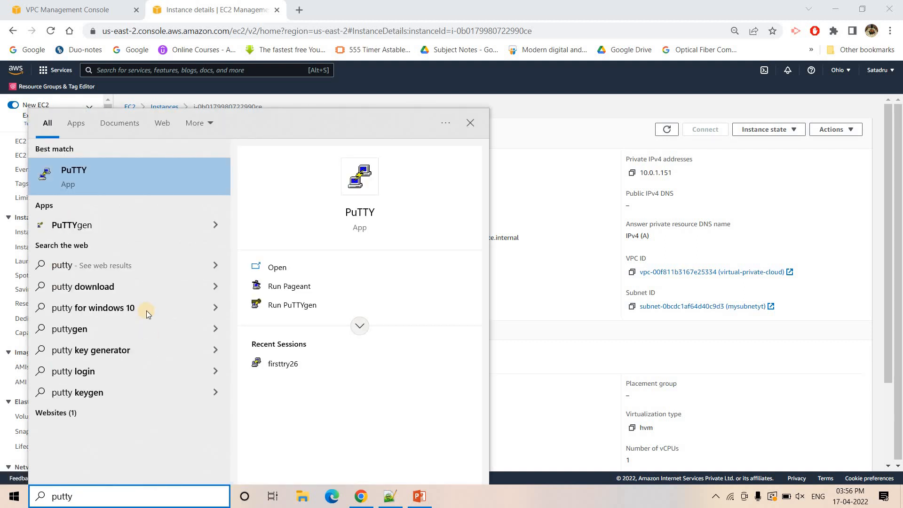
{"action": "left_click", "coordinate": [204, 188]}
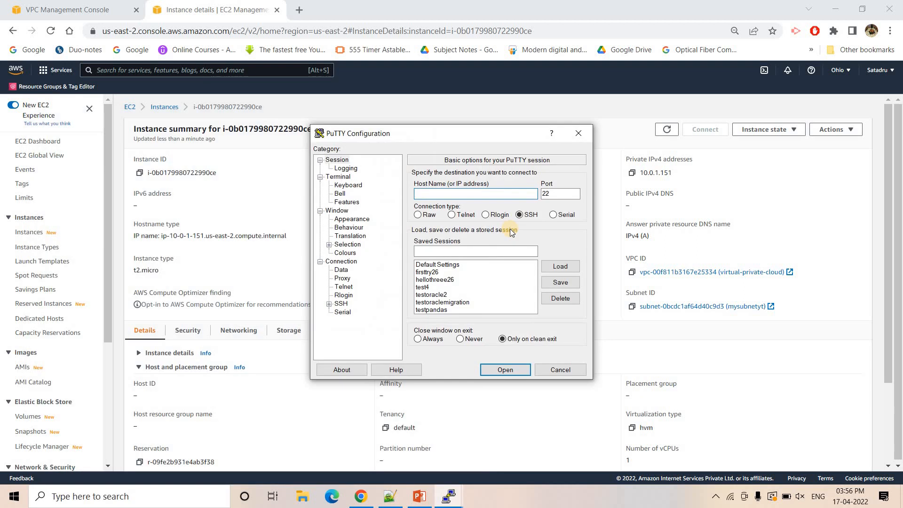
{"action": "key", "text": "ctrl+v"}
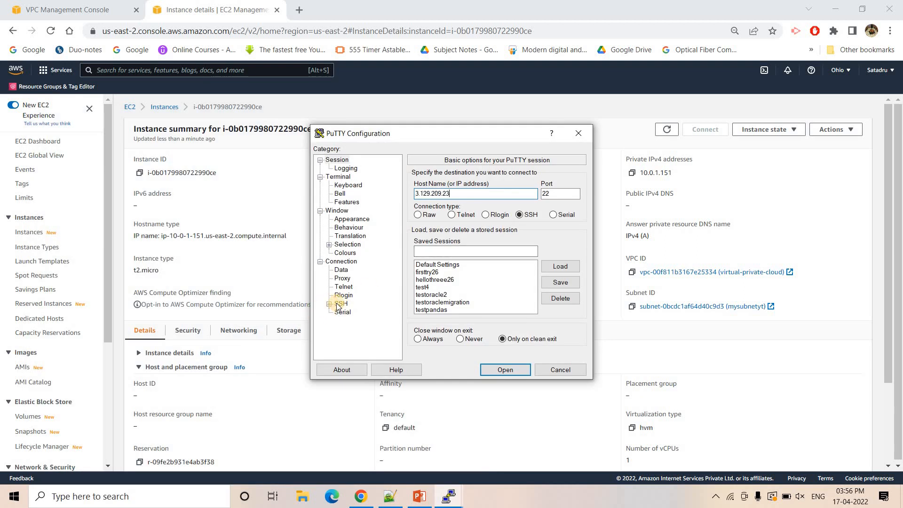
- Choose the private key file for SSH authentication in PuTTY, try to connect to the instance, and close the session window
{"action": "left_click", "coordinate": [328, 304]}
{"action": "left_click", "coordinate": [349, 311]}
{"action": "left_click", "coordinate": [573, 294]}
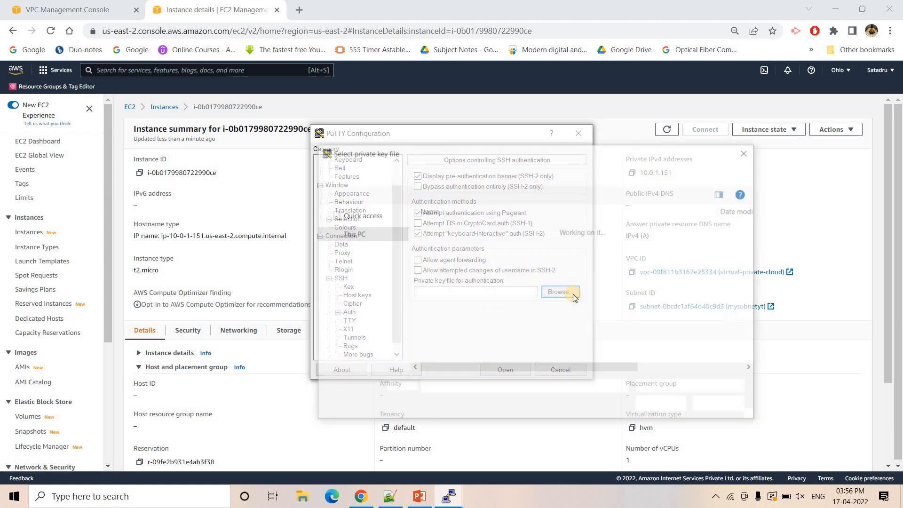
{"action": "left_click", "coordinate": [460, 244]}
{"action": "left_click", "coordinate": [660, 406]}
{"action": "left_click", "coordinate": [499, 367]}
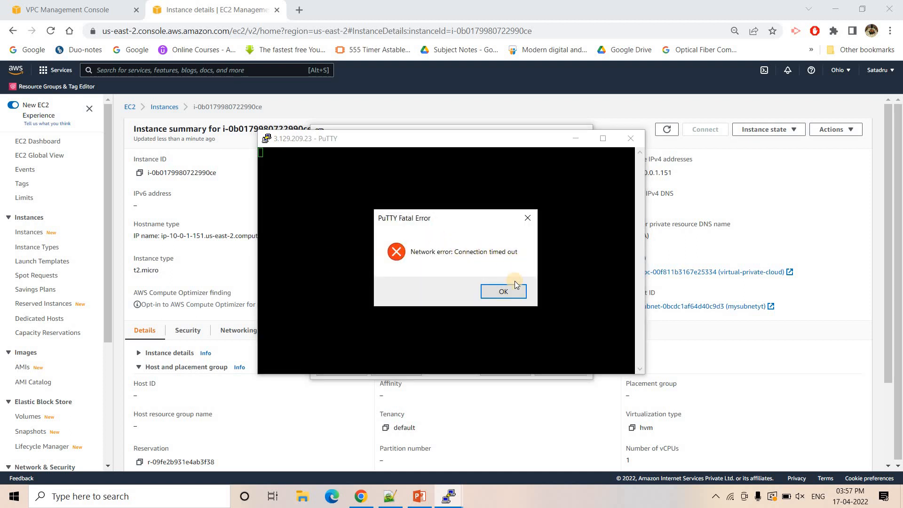
{"action": "left_click", "coordinate": [504, 291]}
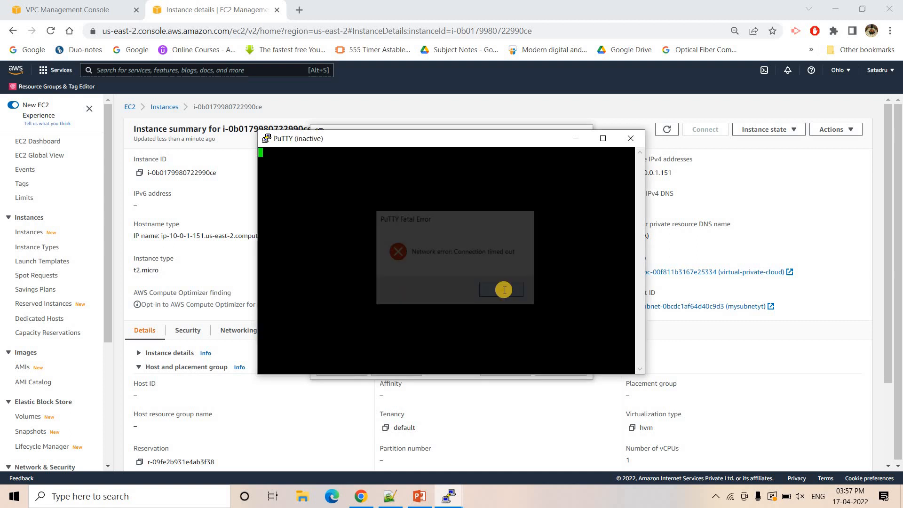
{"action": "left_click", "coordinate": [630, 138]}
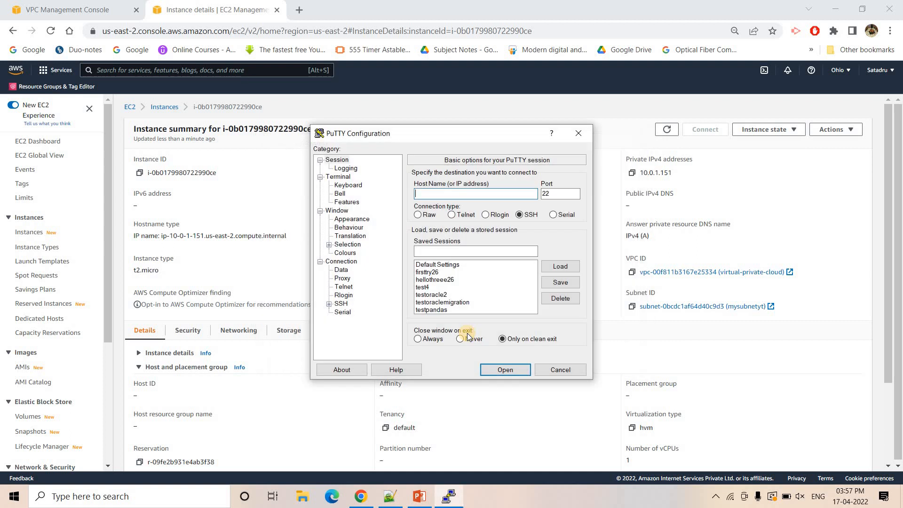
- Review the internet gateway in the PowerPoint diagram, return to Chrome and open the list of internet gateways in the VPC console
{"action": "left_click", "coordinate": [419, 497]}
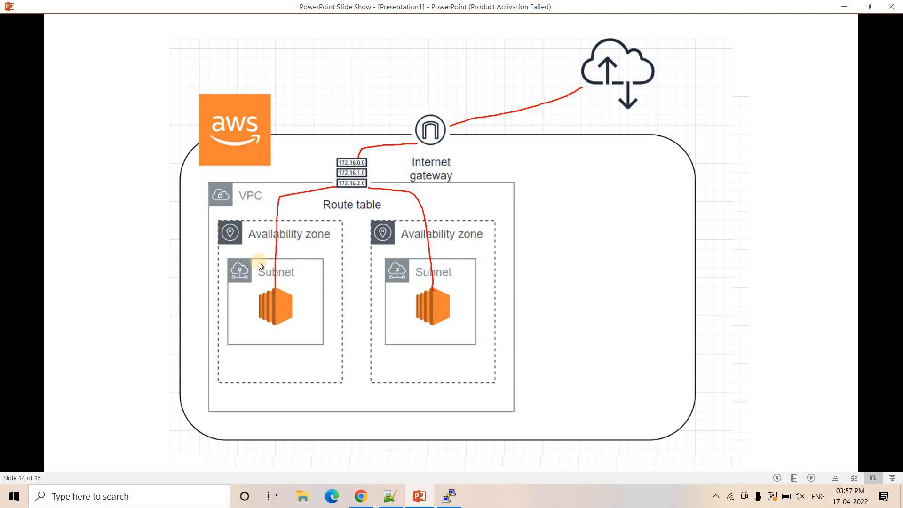
{"action": "left_click", "coordinate": [360, 496]}
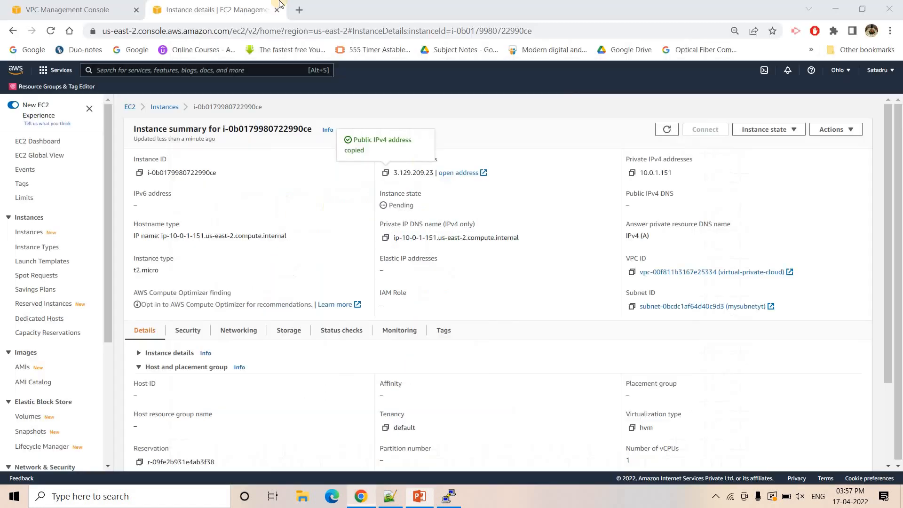
{"action": "left_click", "coordinate": [96, 4]}
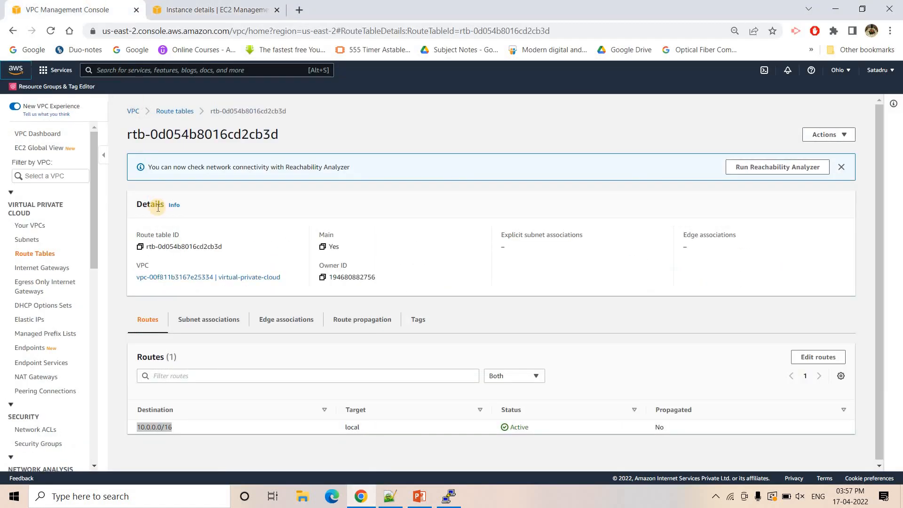
{"action": "left_click", "coordinate": [40, 272]}
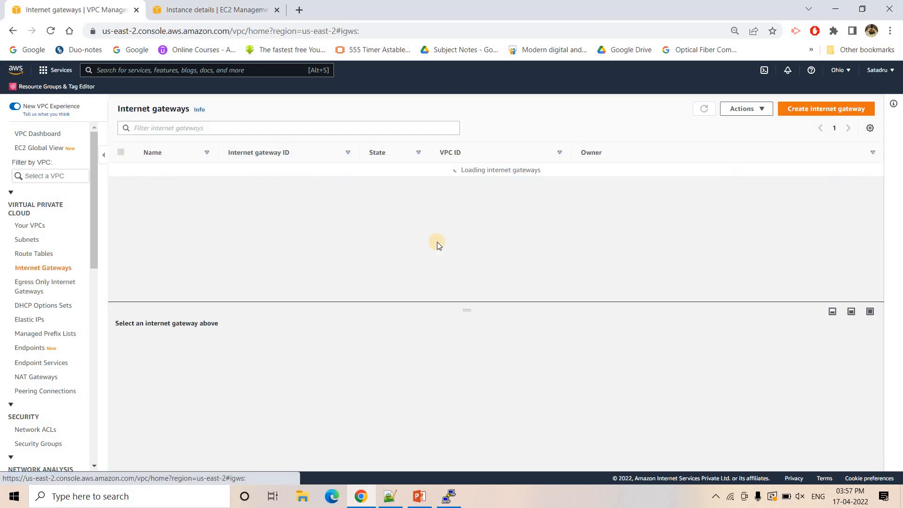
- Create an internet gateway with the name tag myigwytdemo
{"action": "left_click", "coordinate": [845, 111]}
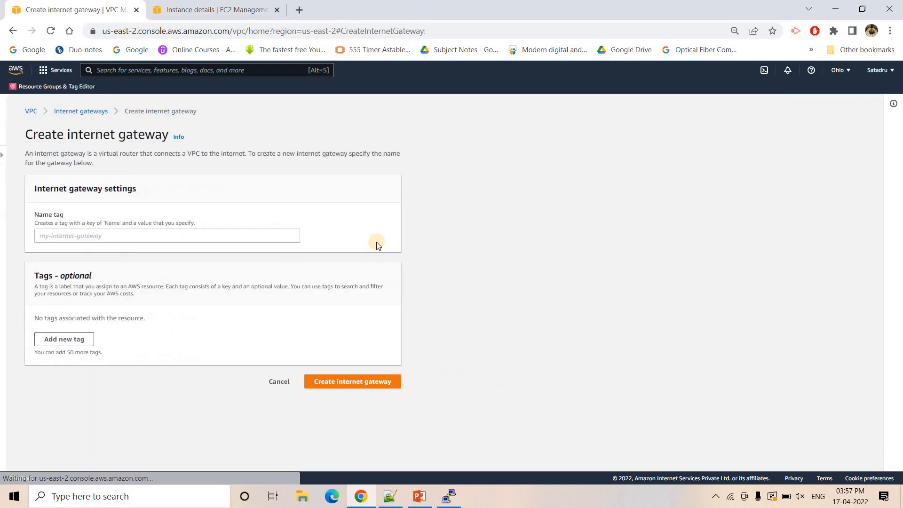
{"action": "left_click", "coordinate": [153, 233]}
{"action": "type", "text": "myi"}
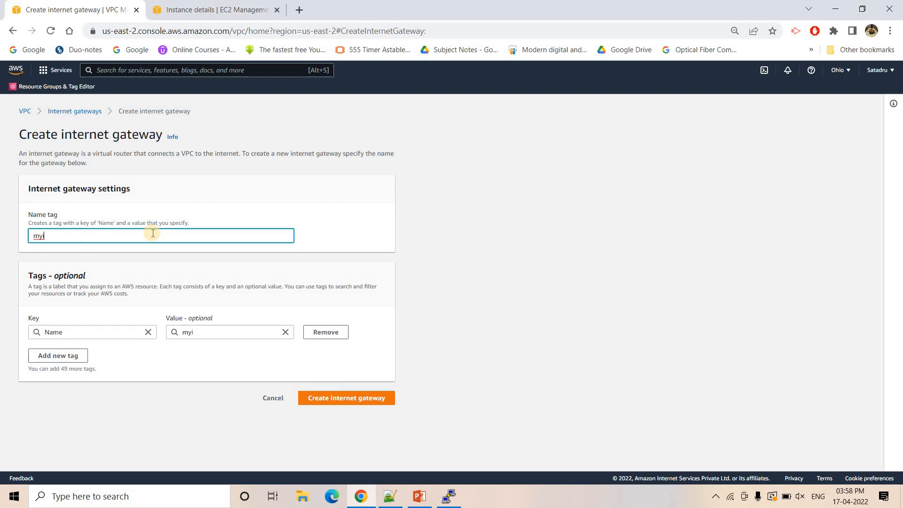
{"action": "type", "text": "gwytdemo"}
{"action": "left_click", "coordinate": [354, 393]}
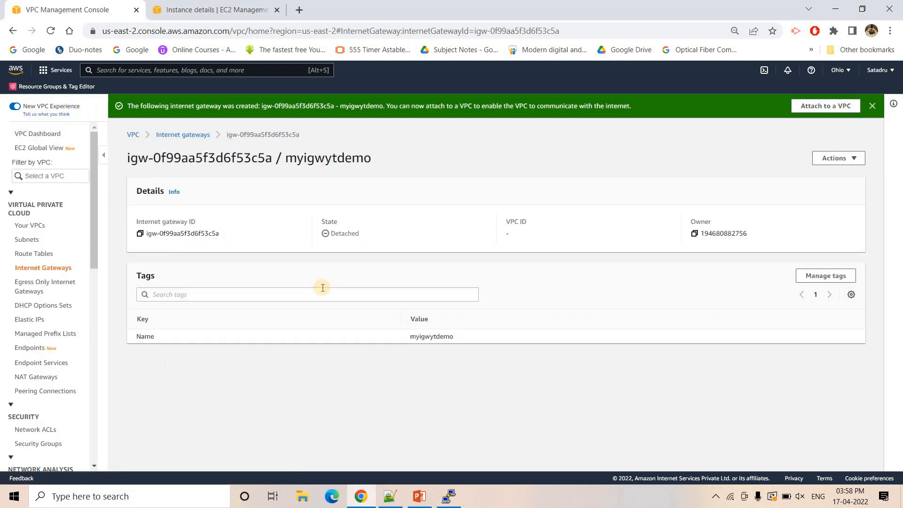
- Attach the myigwytdemo internet gateway to the virtual-private-cloud VPC
{"action": "left_click", "coordinate": [167, 134]}
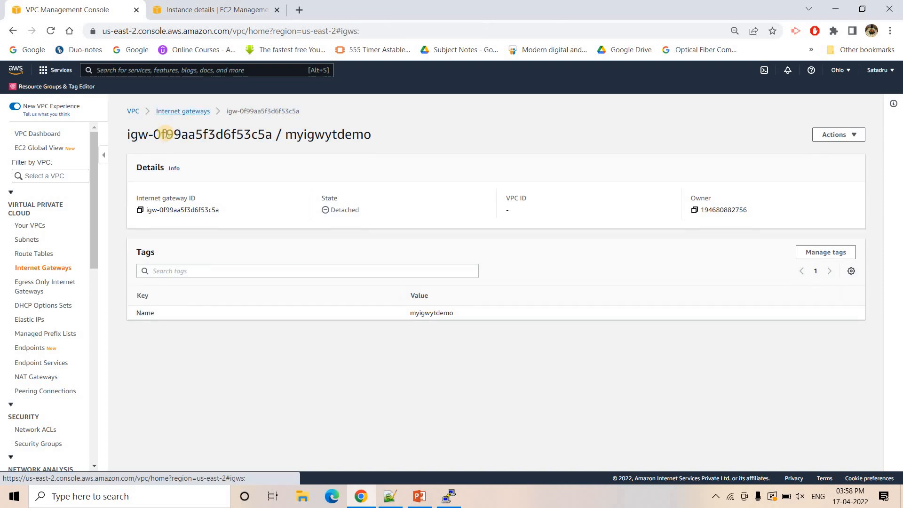
{"action": "double_click", "coordinate": [385, 171]}
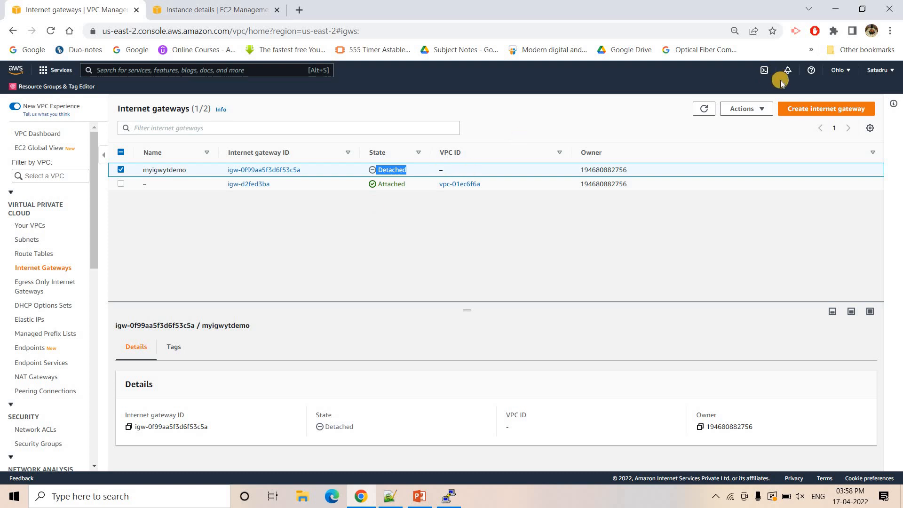
{"action": "left_click", "coordinate": [746, 108]}
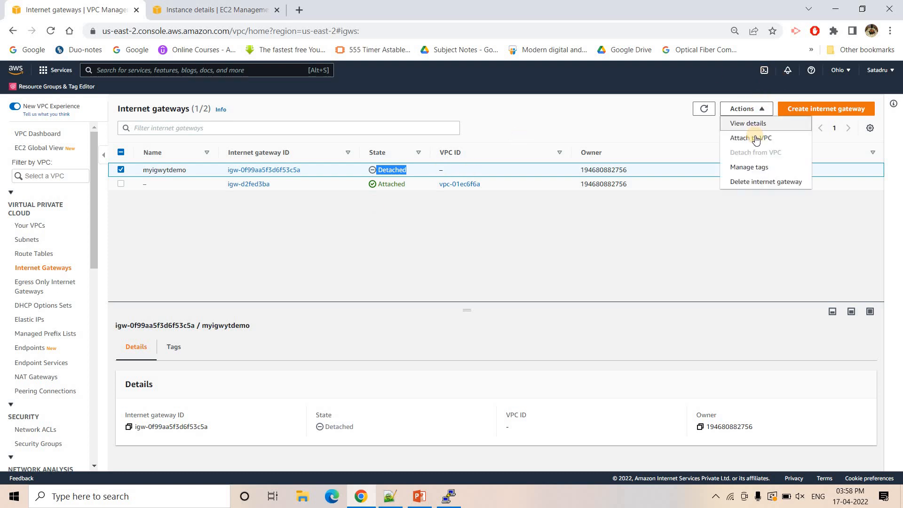
{"action": "left_click", "coordinate": [755, 136]}
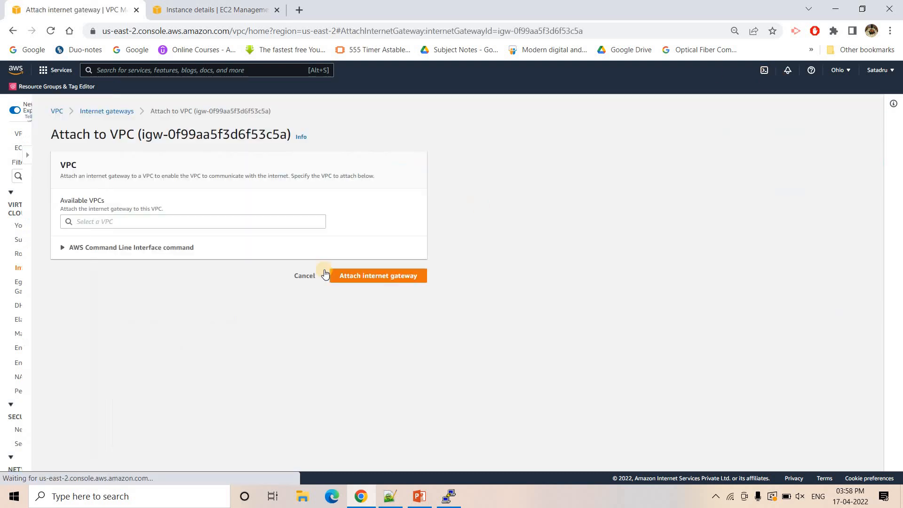
{"action": "left_click", "coordinate": [132, 223]}
{"action": "left_click", "coordinate": [141, 237]}
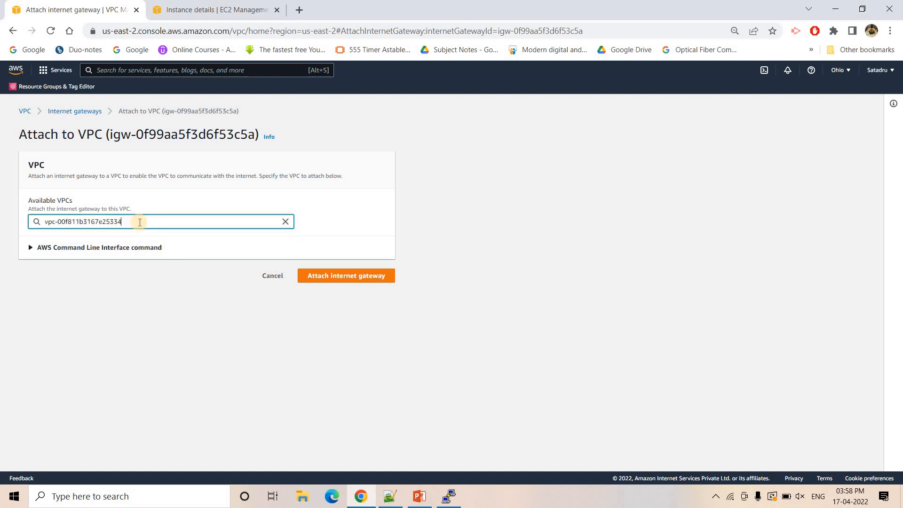
{"action": "left_click", "coordinate": [340, 276]}
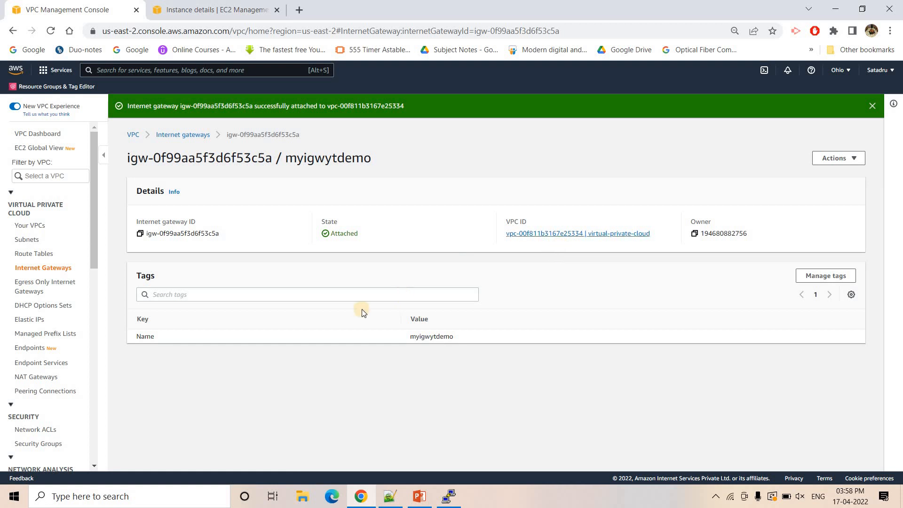
- Check the PowerPoint diagram, return to the EC2 instance details in Chrome, and enter 3.129.209.23 as the host name in PuTTY
{"action": "left_click", "coordinate": [416, 502]}
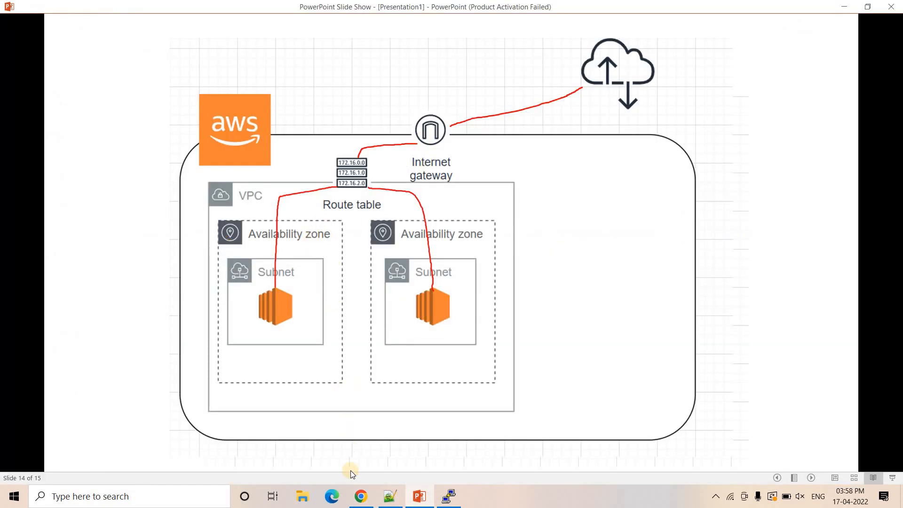
{"action": "left_click", "coordinate": [360, 498]}
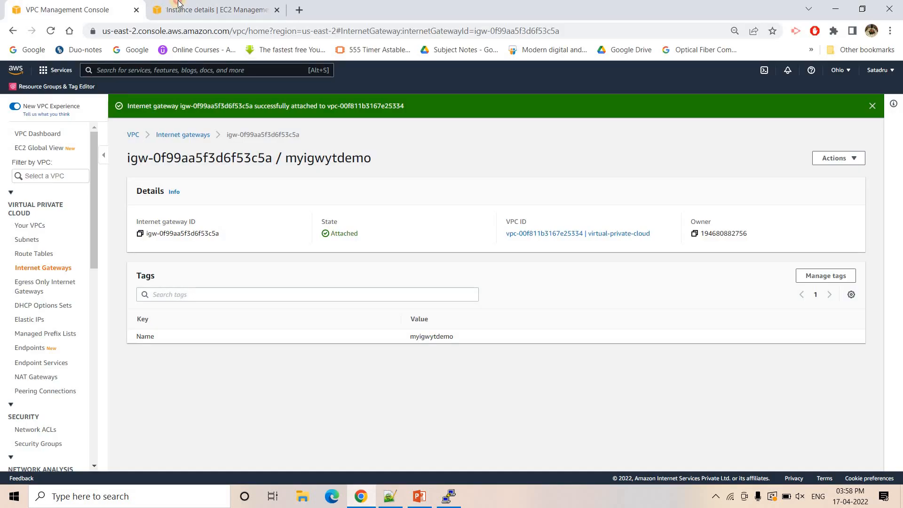
{"action": "left_click", "coordinate": [191, 9]}
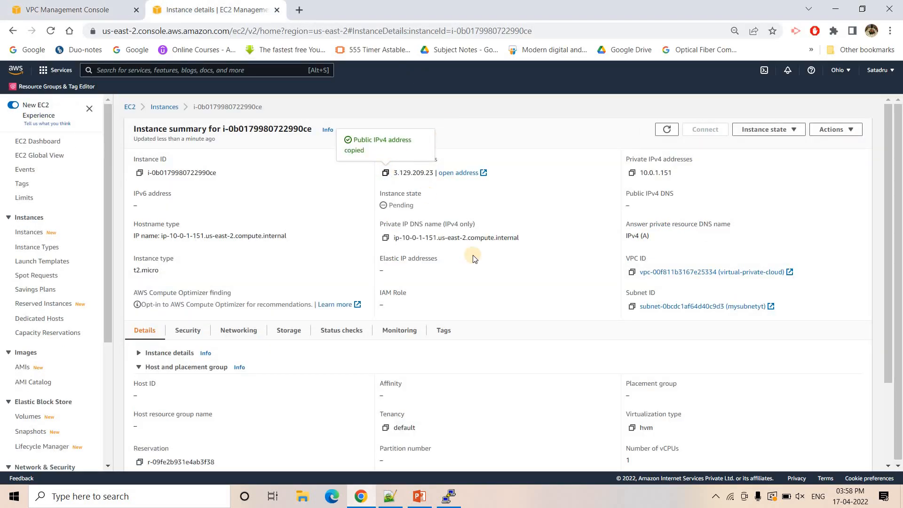
{"action": "left_click", "coordinate": [449, 497]}
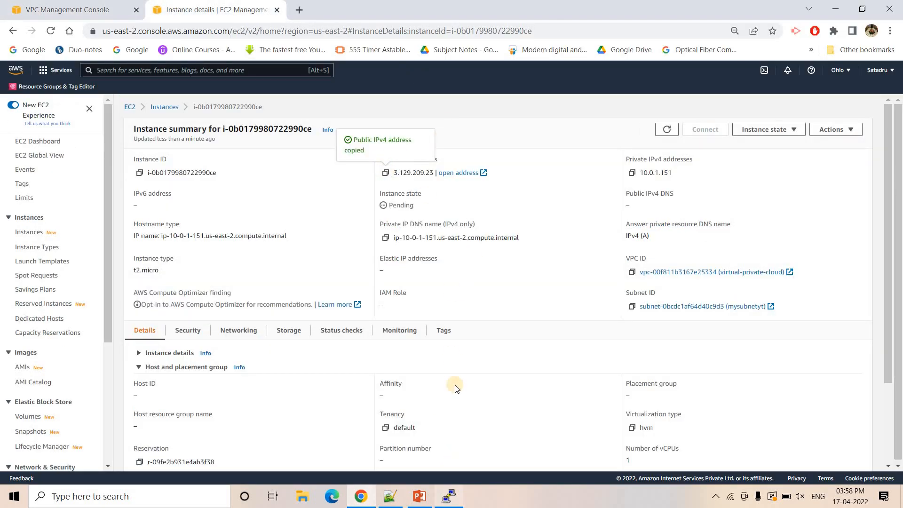
{"action": "type", "text": "3.129.209.23"}
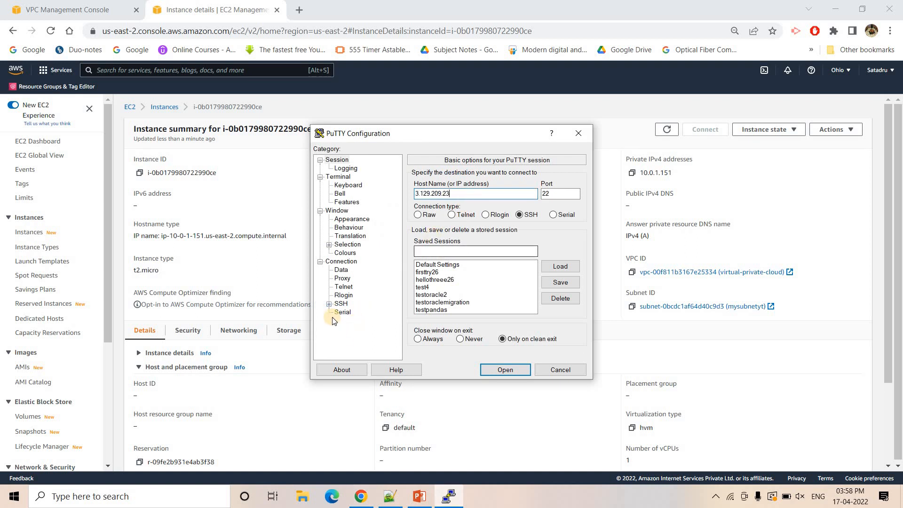
- Choose demokafkatesting as the private key file for SSH authentication in PuTTY and try to connect to the instance
{"action": "left_click", "coordinate": [330, 305]}
{"action": "left_click", "coordinate": [350, 311]}
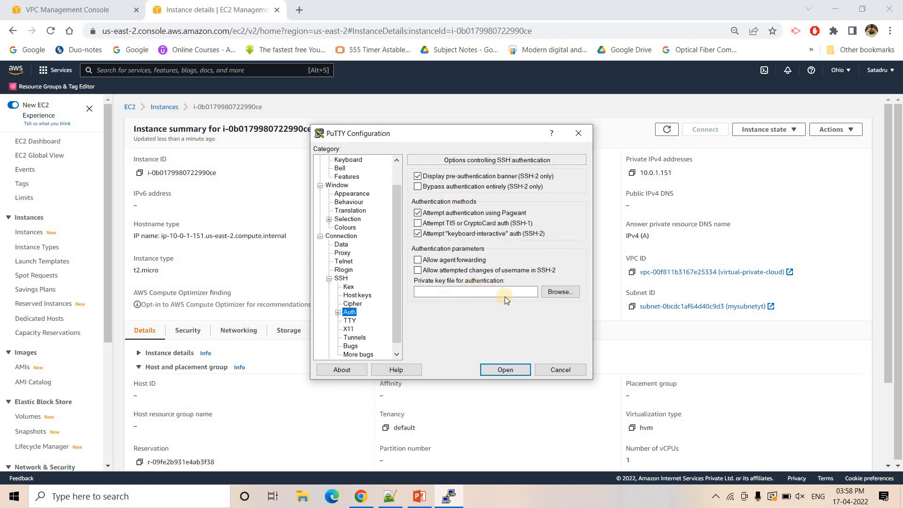
{"action": "left_click", "coordinate": [557, 292]}
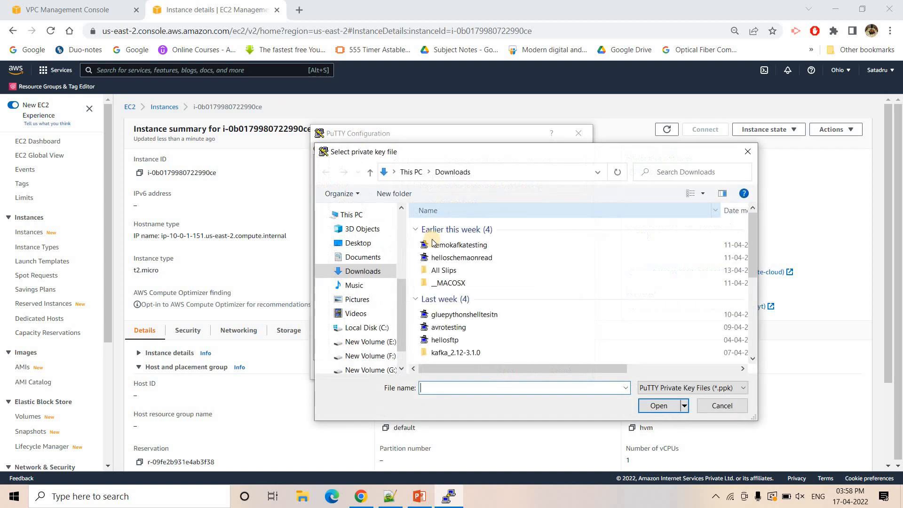
{"action": "left_click", "coordinate": [658, 405]}
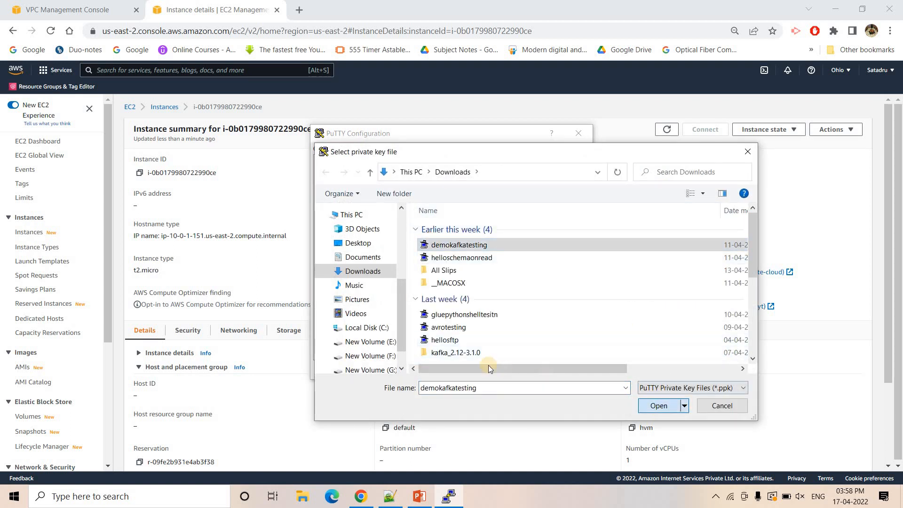
{"action": "left_click", "coordinate": [497, 371]}
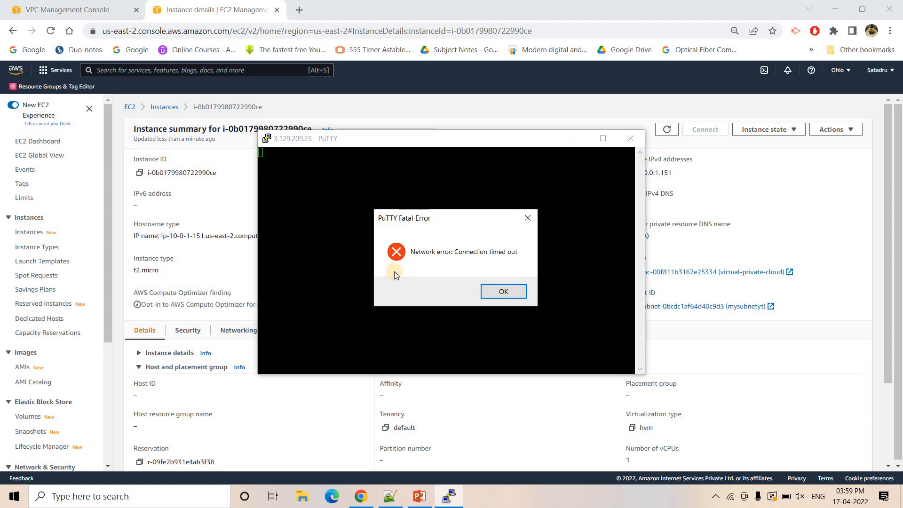
{"action": "left_click", "coordinate": [502, 292]}
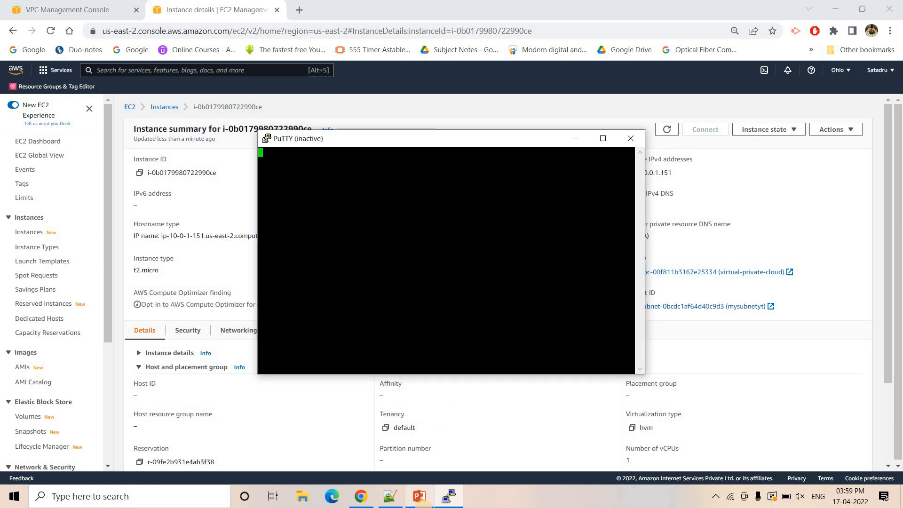
- Review the route table in the PowerPoint diagram, return to Chrome and open the list of route tables in the VPC console
{"action": "key", "text": "alt+Tab"}
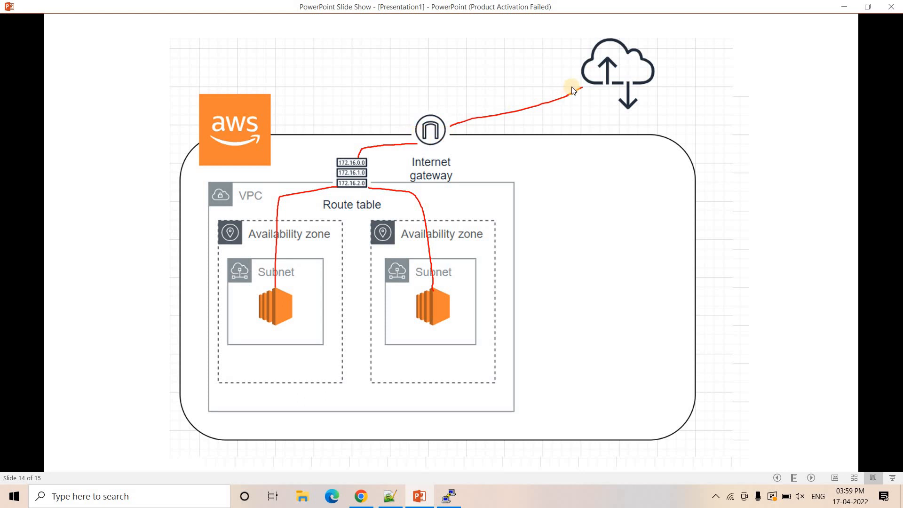
{"action": "left_click", "coordinate": [362, 499]}
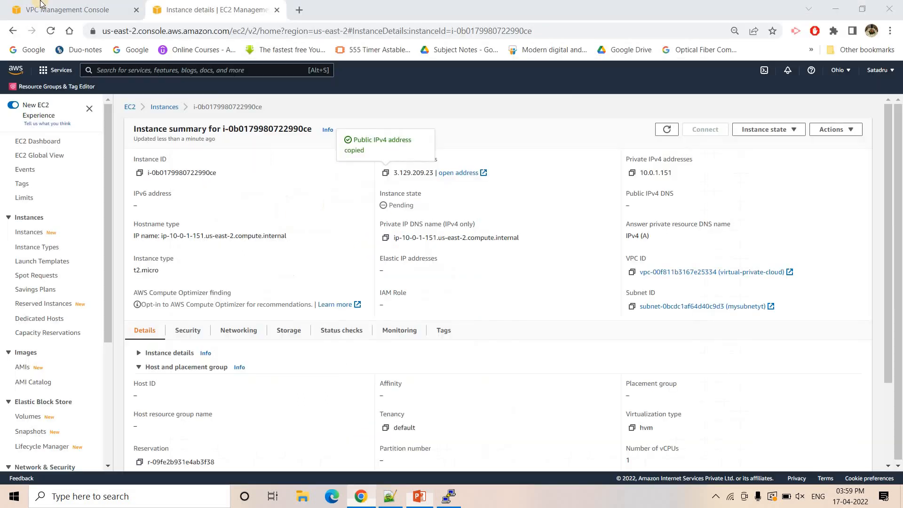
{"action": "left_click", "coordinate": [75, 10]}
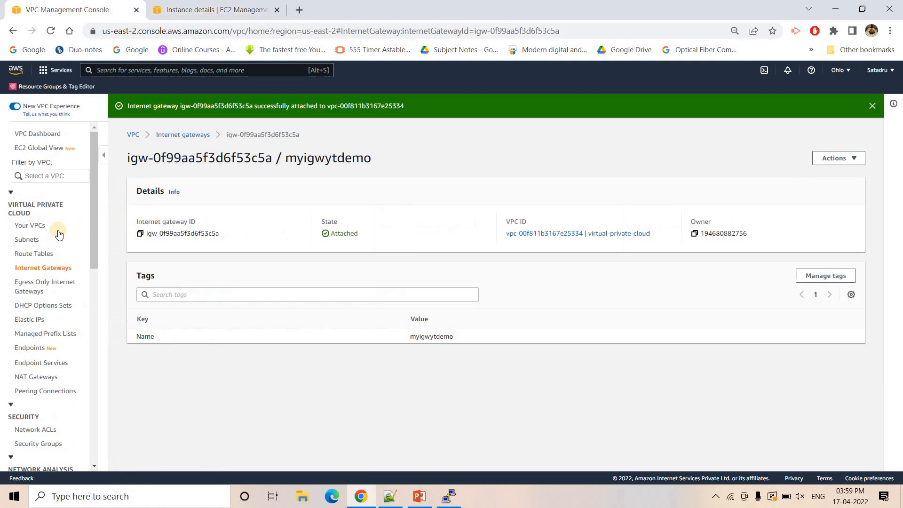
{"action": "left_click", "coordinate": [24, 257]}
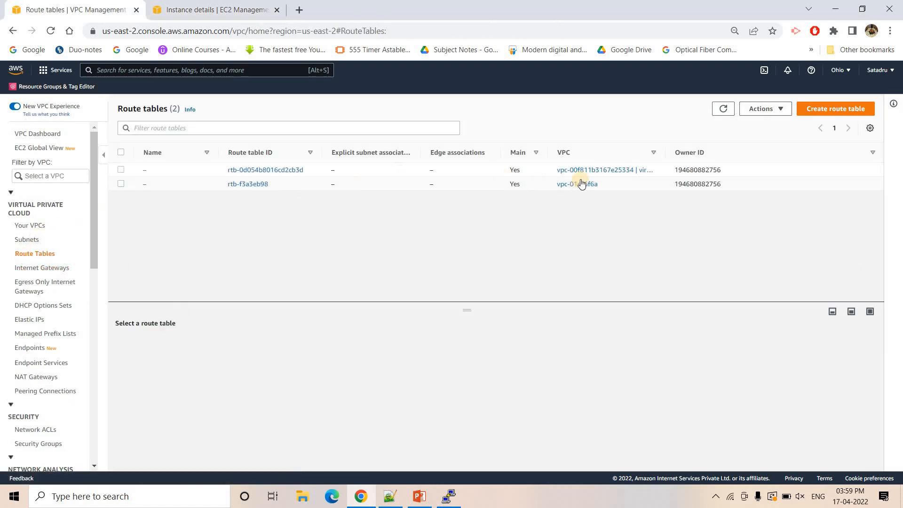
- Add a route for destination 0.0.0.0/0 targeting the myigwytdemo internet gateway to virtual-private-cloud's route table, save it and check the routes
{"action": "left_click", "coordinate": [272, 171]}
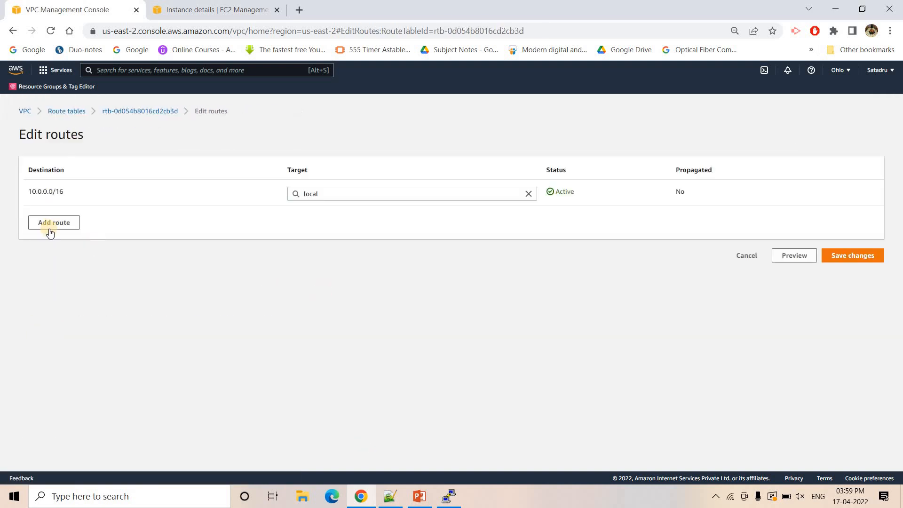
{"action": "left_click", "coordinate": [49, 230]}
{"action": "left_click", "coordinate": [68, 223]}
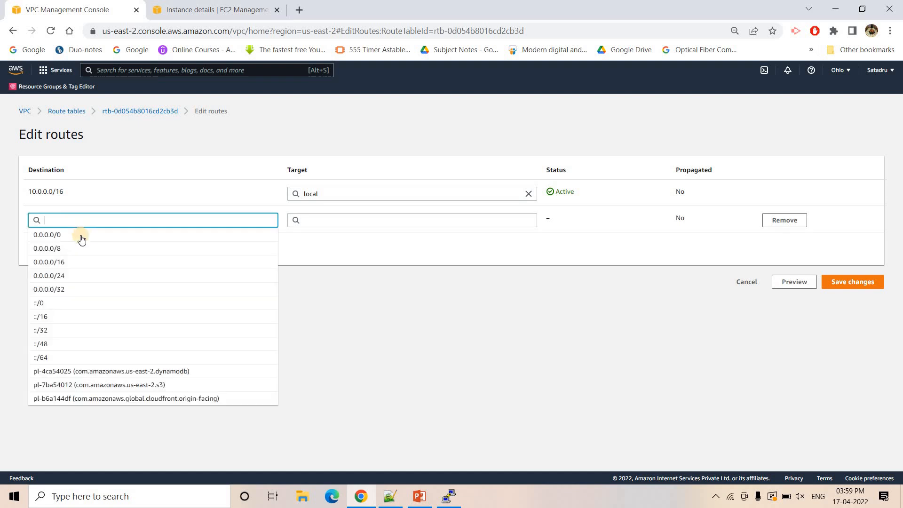
{"action": "left_click", "coordinate": [59, 235]}
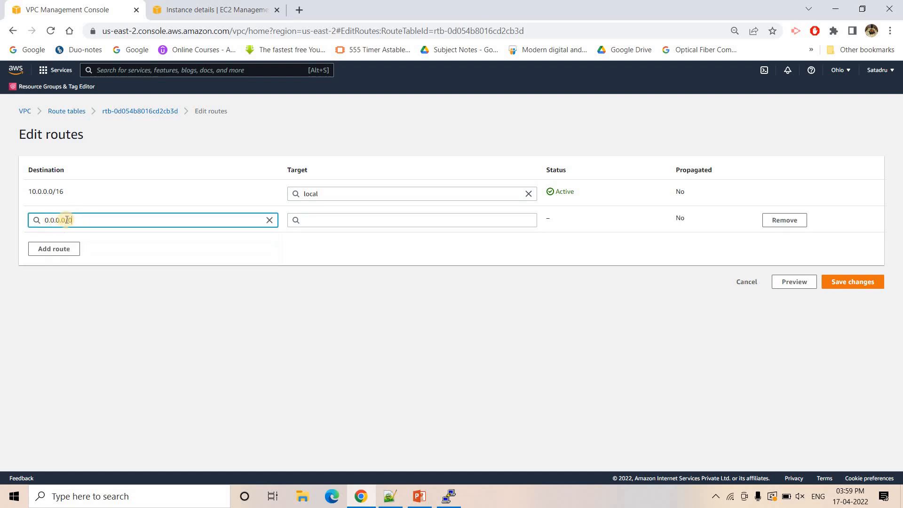
{"action": "left_click", "coordinate": [412, 224]}
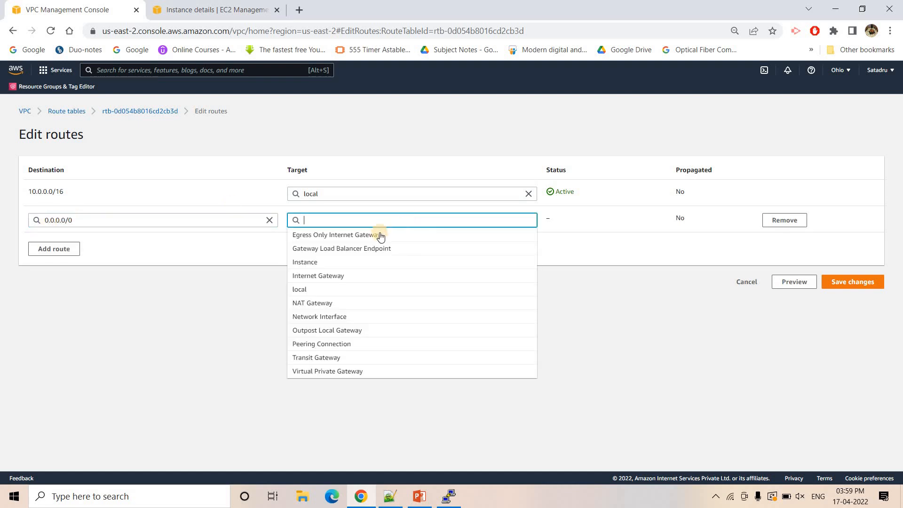
{"action": "left_click", "coordinate": [313, 277]}
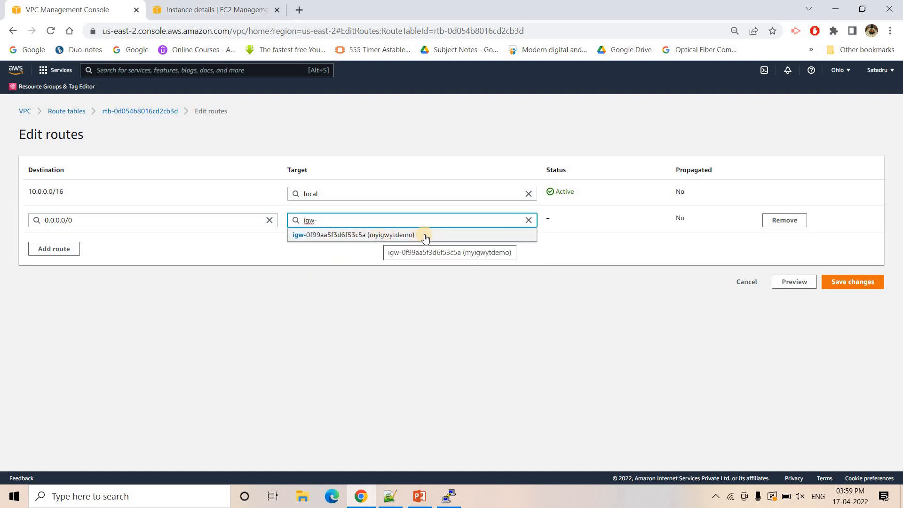
{"action": "left_click", "coordinate": [372, 234]}
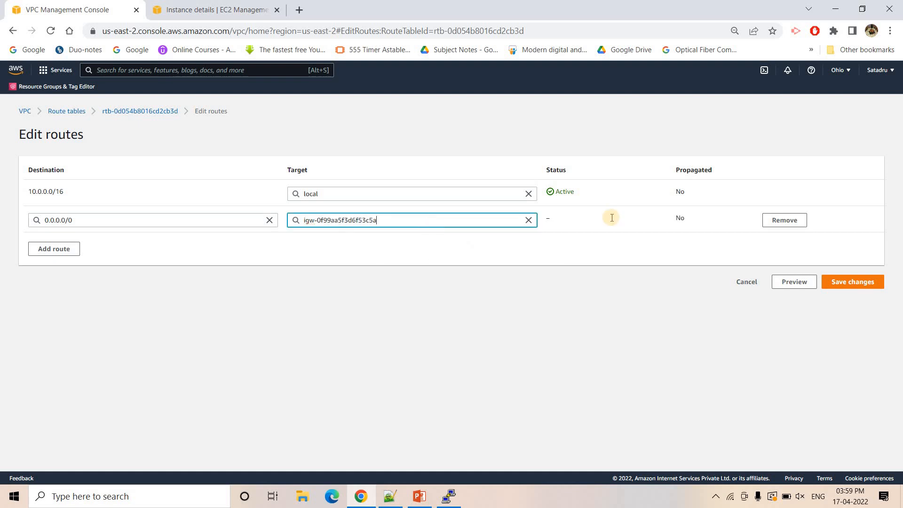
{"action": "left_click", "coordinate": [862, 278]}
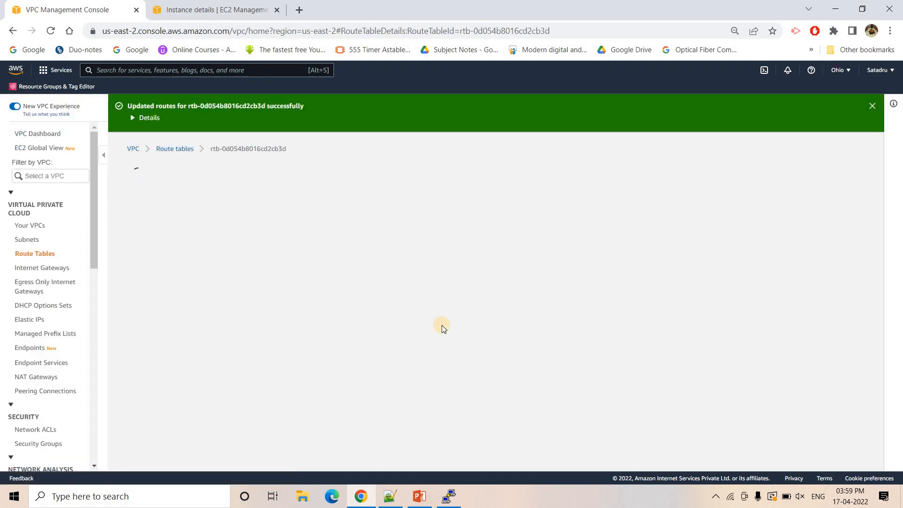
{"action": "scroll", "coordinate": [173, 428], "scroll_direction": "down", "scroll_amount": 2}
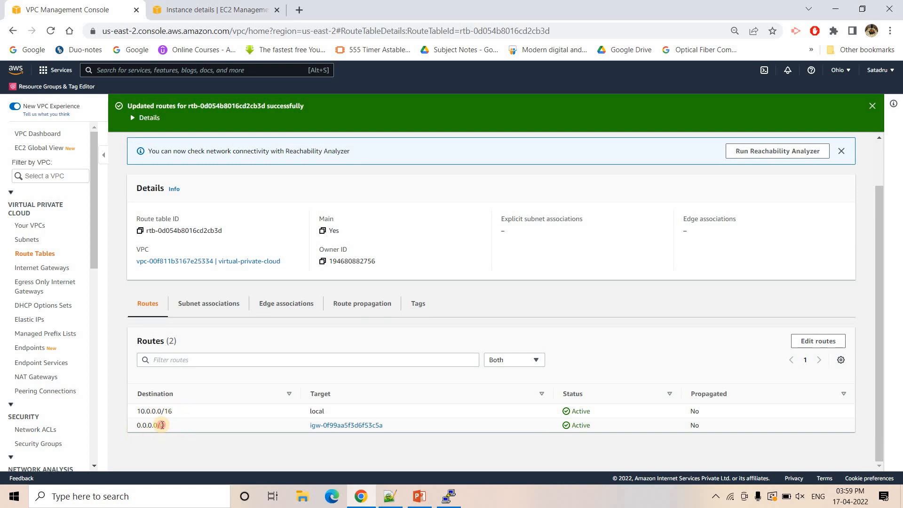
{"action": "double_click", "coordinate": [163, 425]}
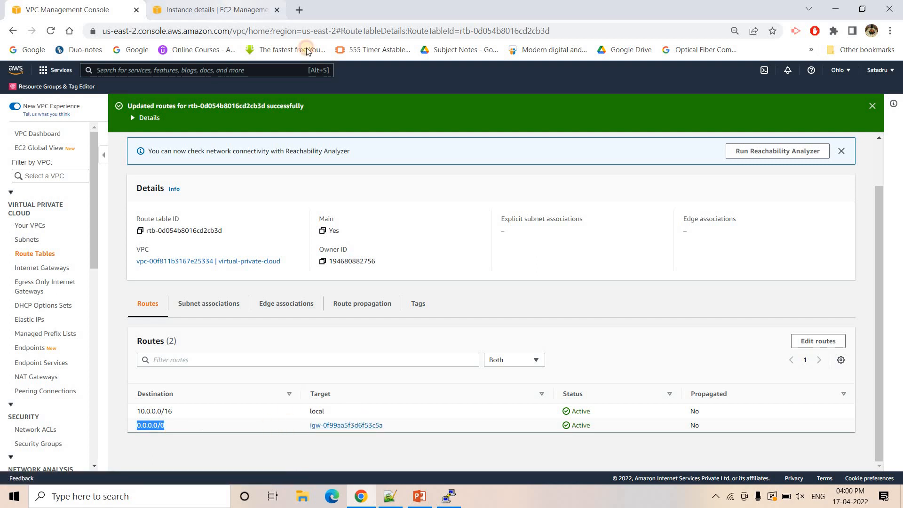
- Return to the EC2 instance details, launch a new PuTTY session and enter 3.129.209.23 as the host name
{"action": "left_click", "coordinate": [233, 4]}
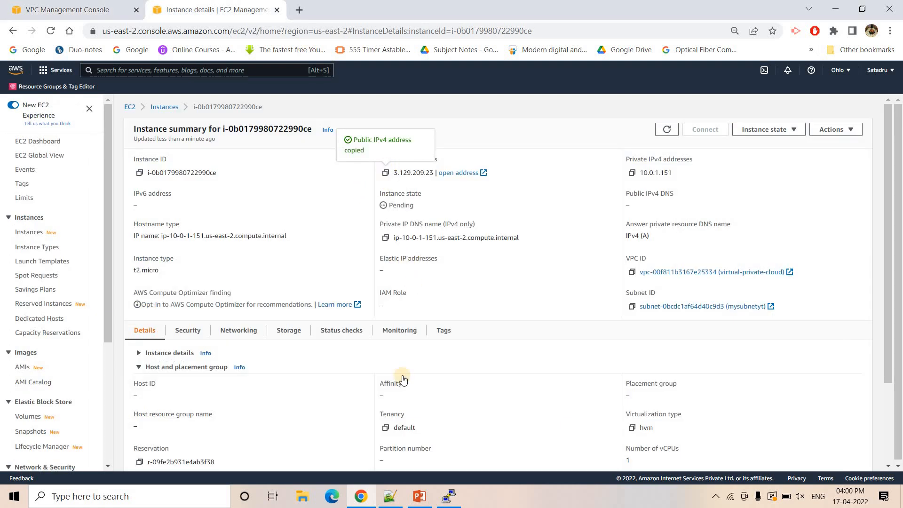
{"action": "left_click", "coordinate": [144, 505]}
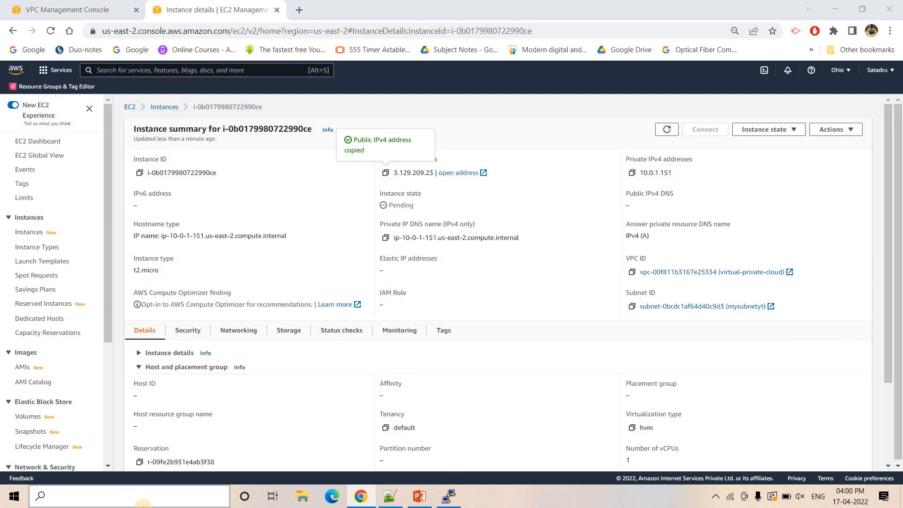
{"action": "type", "text": "putty"}
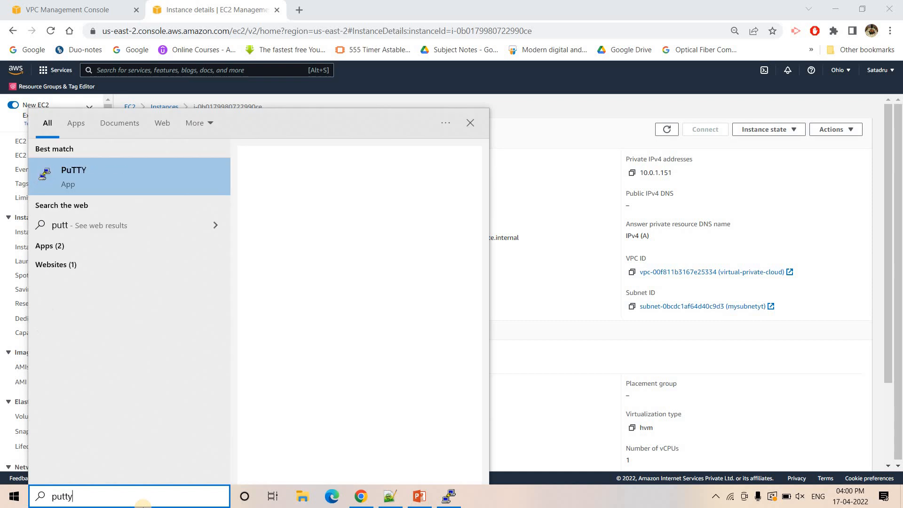
{"action": "key", "text": "Return"}
{"action": "key", "text": "ctrl+v"}
- Choose demokafkatesting from Downloads as the private key file in PuTTY's SSH authentication settings
{"action": "left_click", "coordinate": [329, 304]}
{"action": "left_click", "coordinate": [350, 312]}
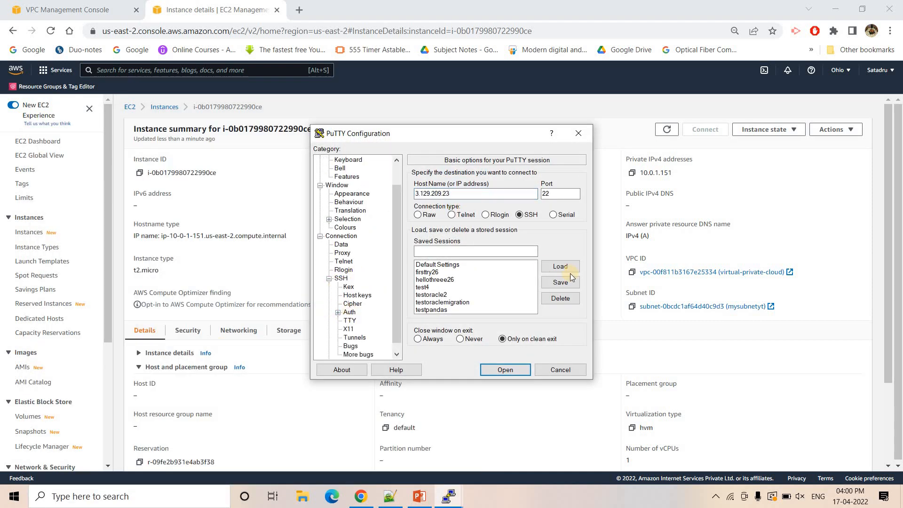
{"action": "left_click", "coordinate": [559, 292]}
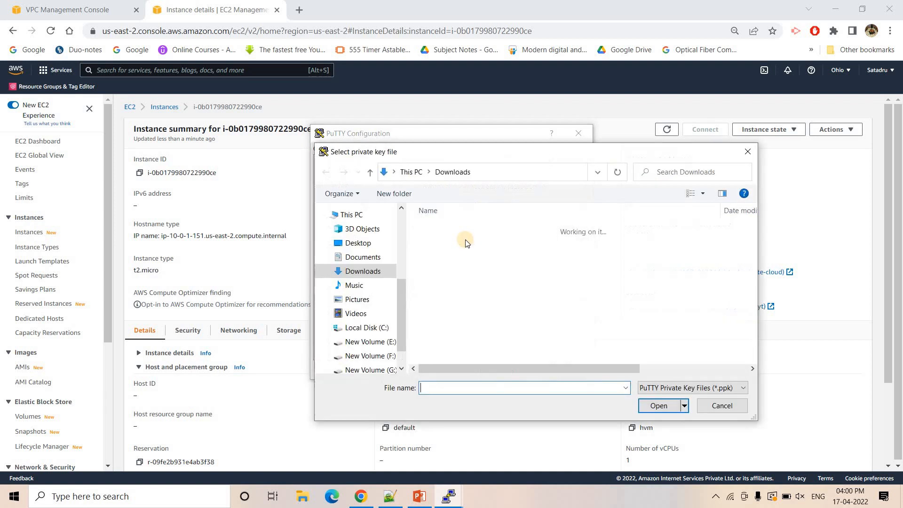
{"action": "left_click", "coordinate": [459, 244]}
{"action": "left_click", "coordinate": [653, 400]}
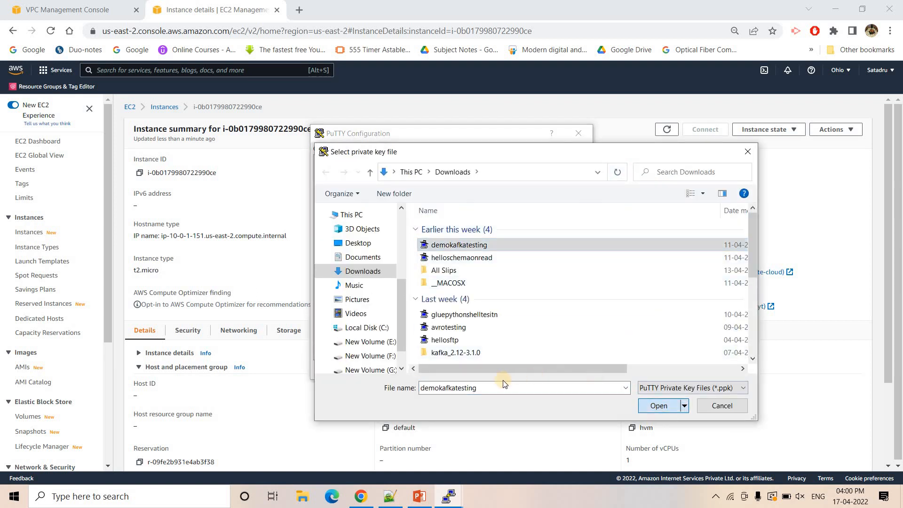
- Connect to the instance, accept and cache its host key, log in as ec2-user and maximize the terminal
{"action": "left_click", "coordinate": [503, 371]}
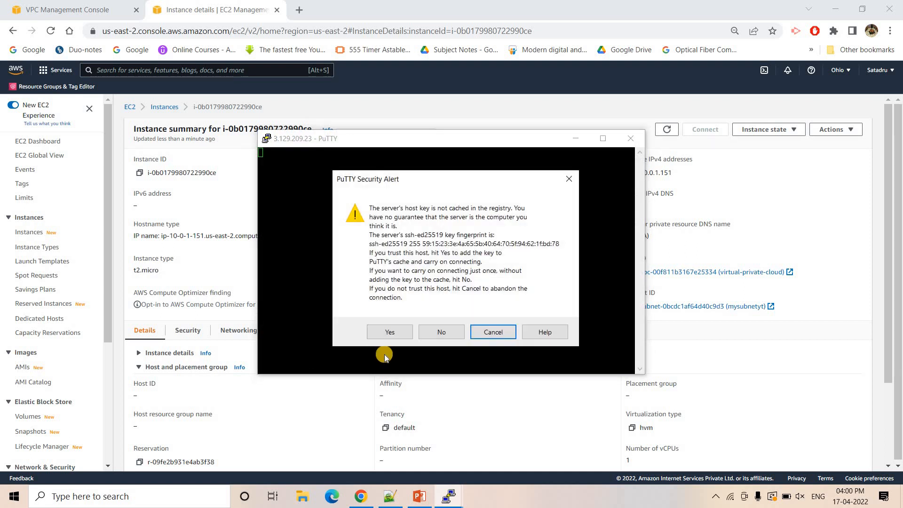
{"action": "left_click", "coordinate": [389, 333]}
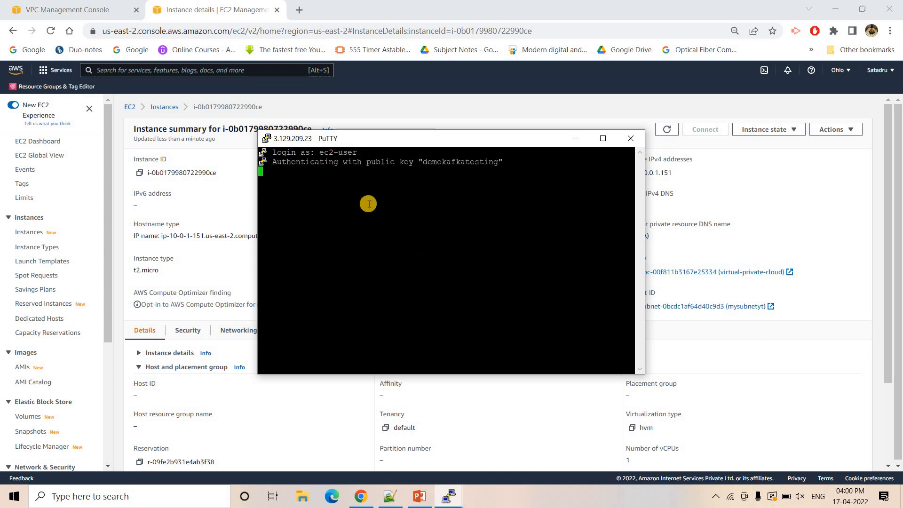
{"action": "left_click", "coordinate": [603, 139]}
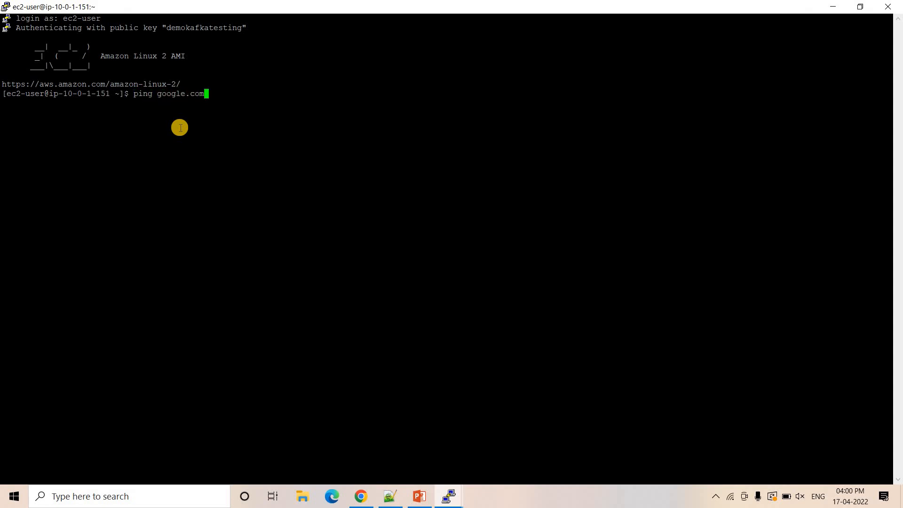
- Test internet access from the instance by running ping google.com, and switch to the PowerPoint diagram
{"action": "key", "text": "Return"}
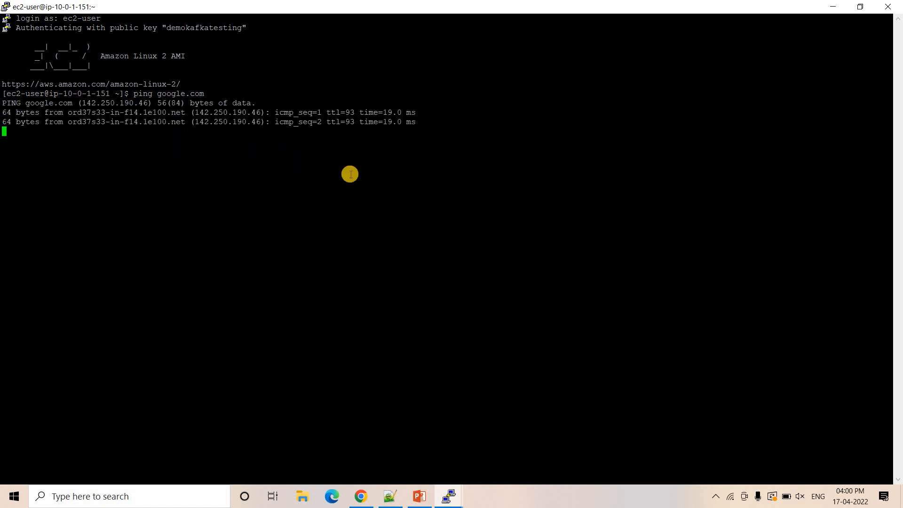
{"action": "left_click", "coordinate": [419, 497]}
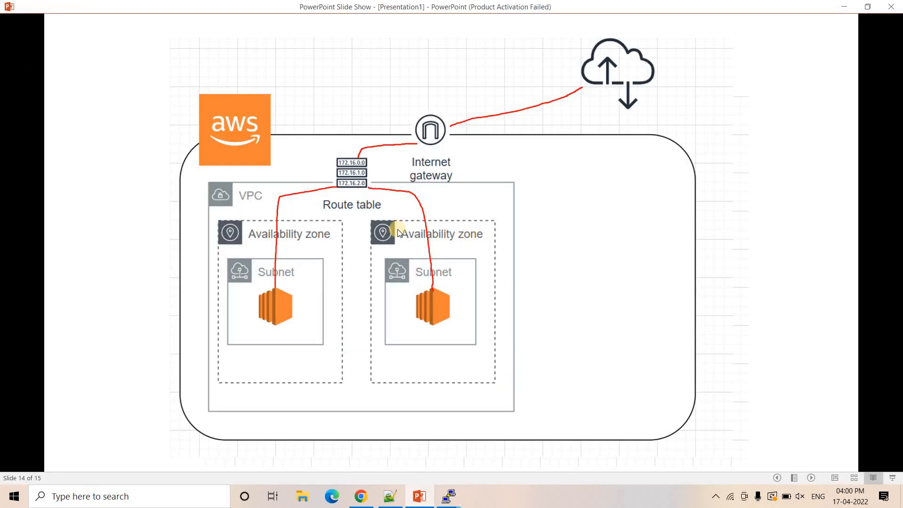